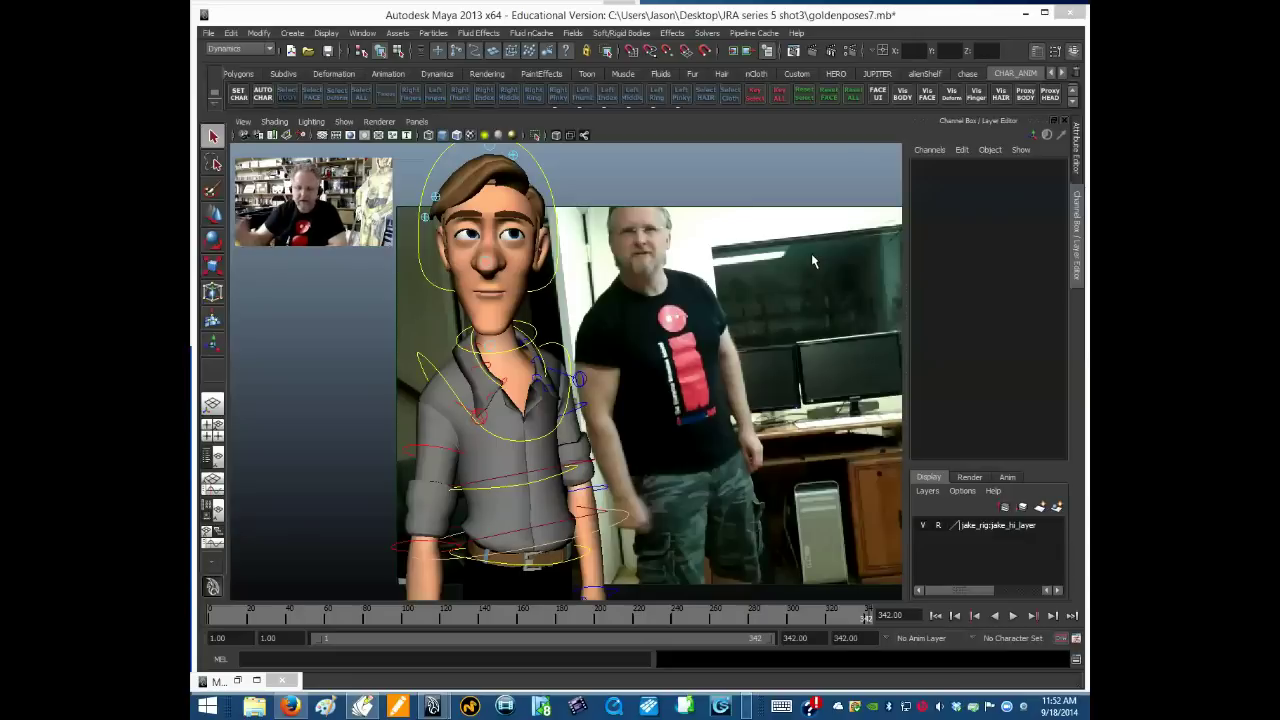
# Step: Minimize Maya so the FlipBook lipsync_ref.dgc reference and its frame sheet show
pyautogui.click(1025, 13)
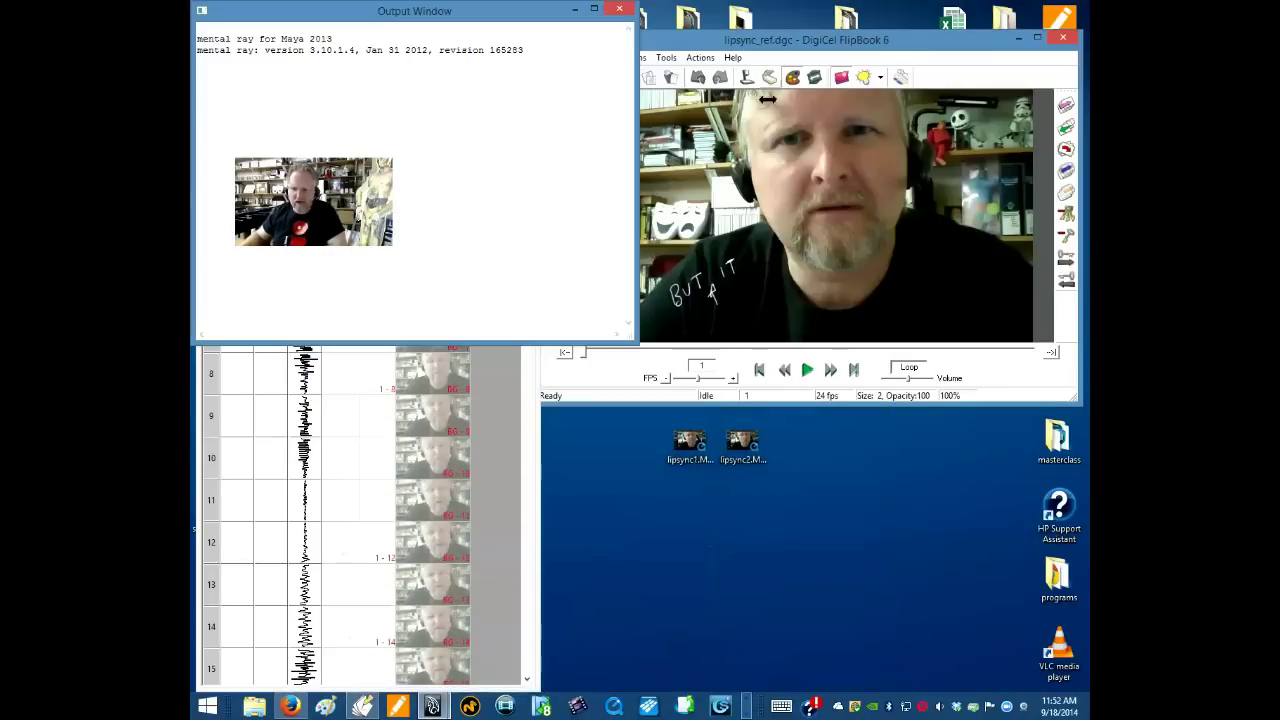
# Step: Bring the FlipBook lipsync_ref XSheet forward and step through the frames up to frame 32
pyautogui.click(784, 48)
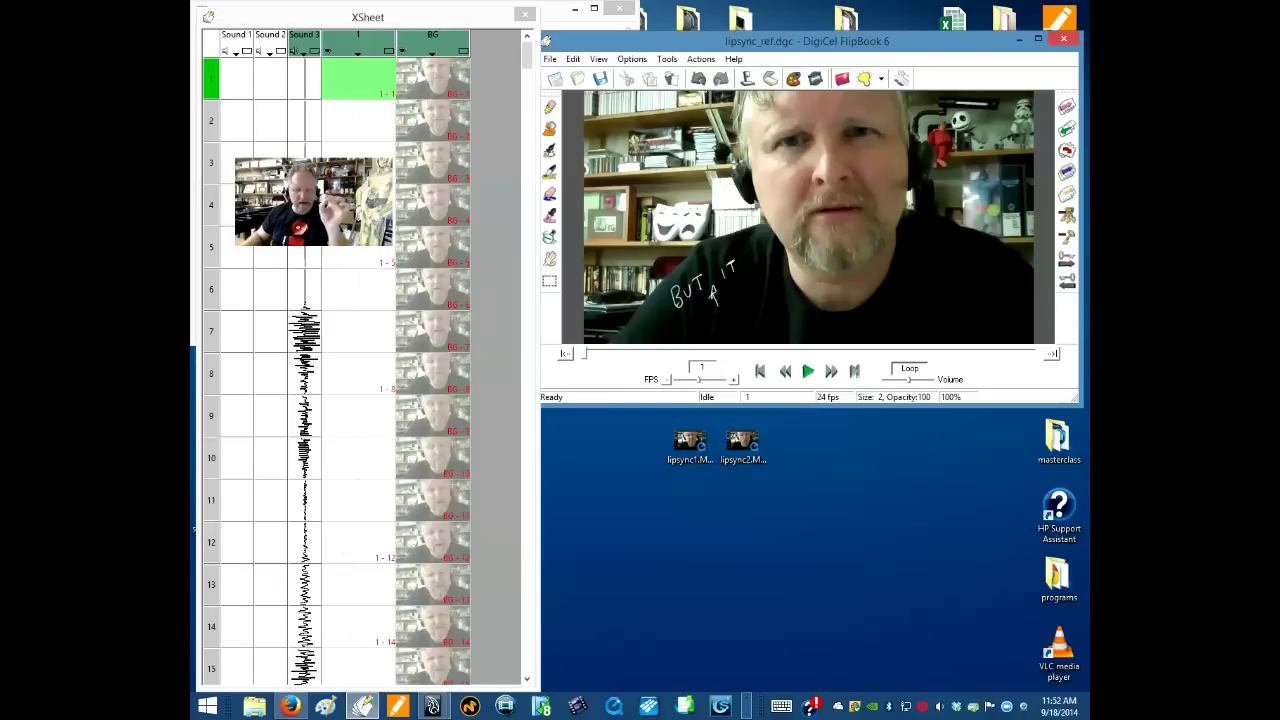
pyautogui.press('Return')
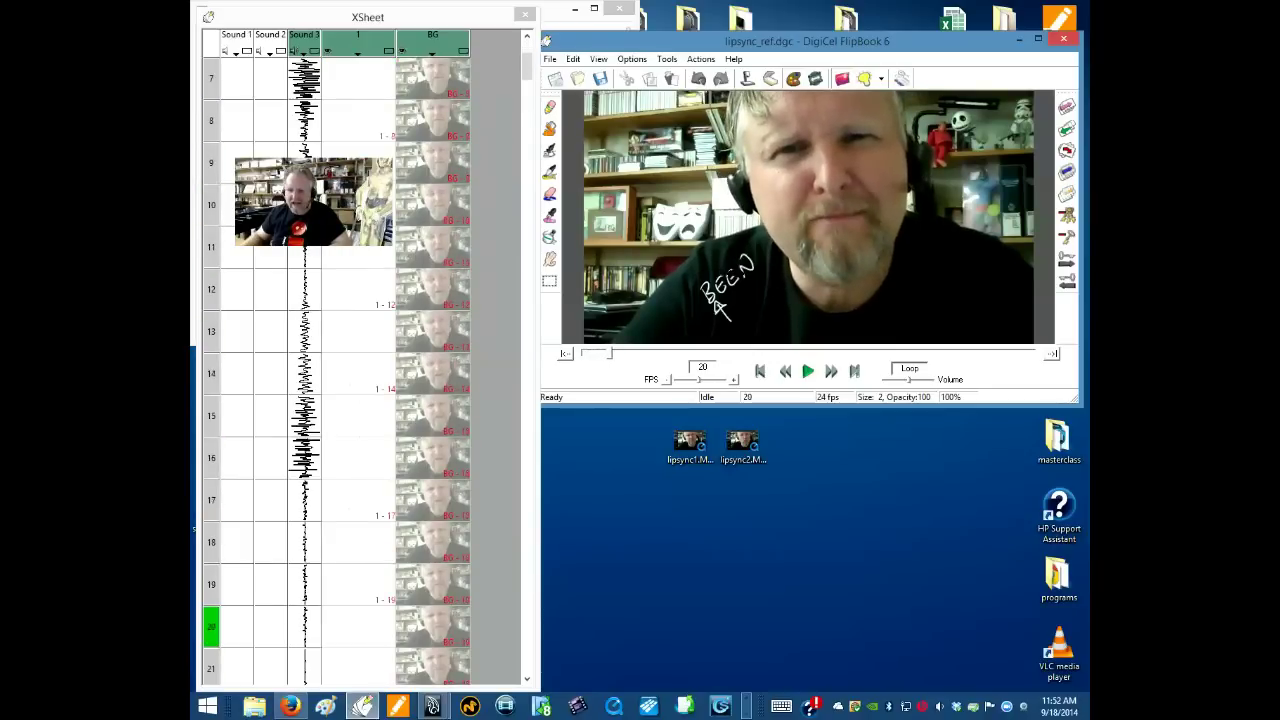
pyautogui.press('Left')
pyautogui.press('Left')
pyautogui.press('Left')
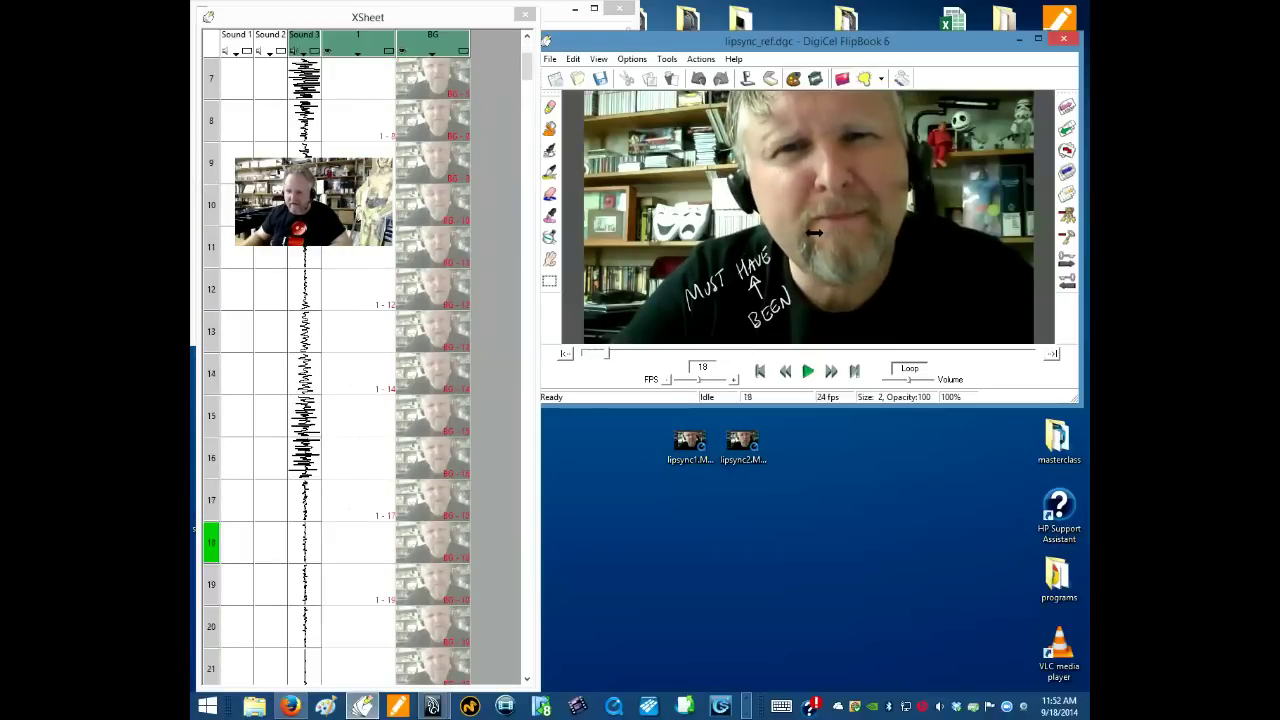
pyautogui.press('Right')
pyautogui.press('Right')
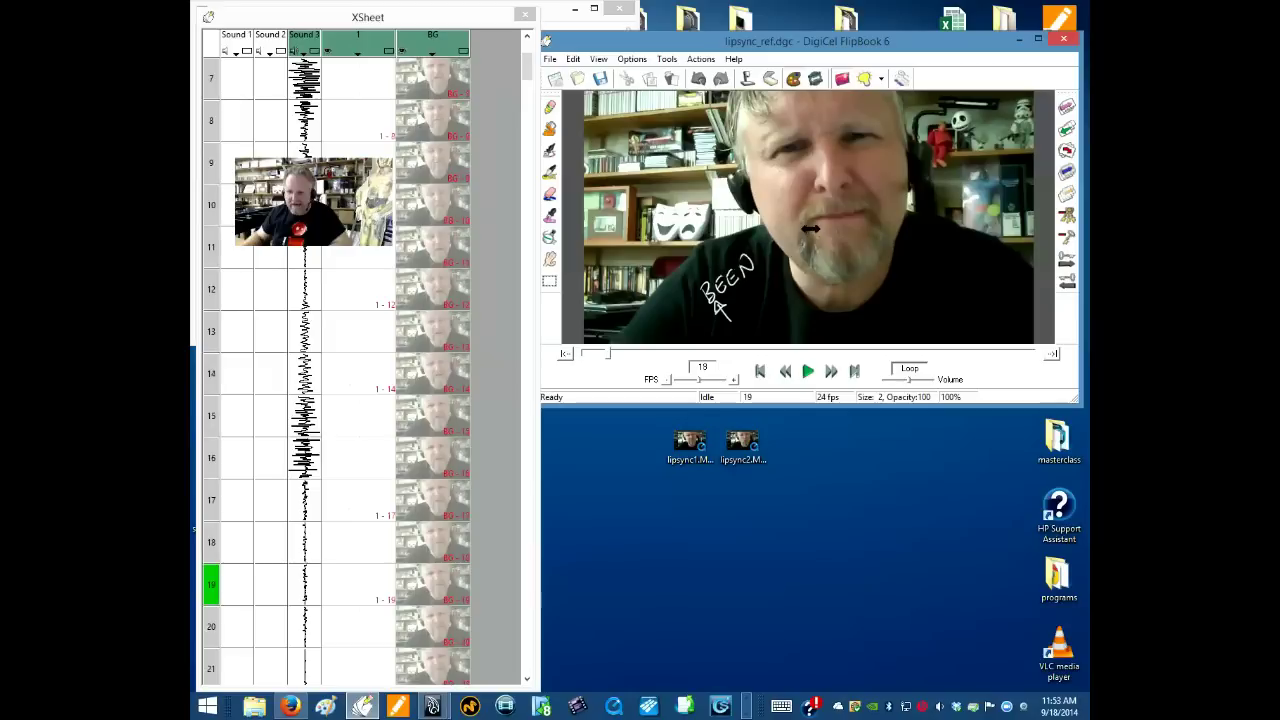
pyautogui.press('Right')
pyautogui.press('Right')
pyautogui.press('Right')
pyautogui.press('Right')
pyautogui.press('Right')
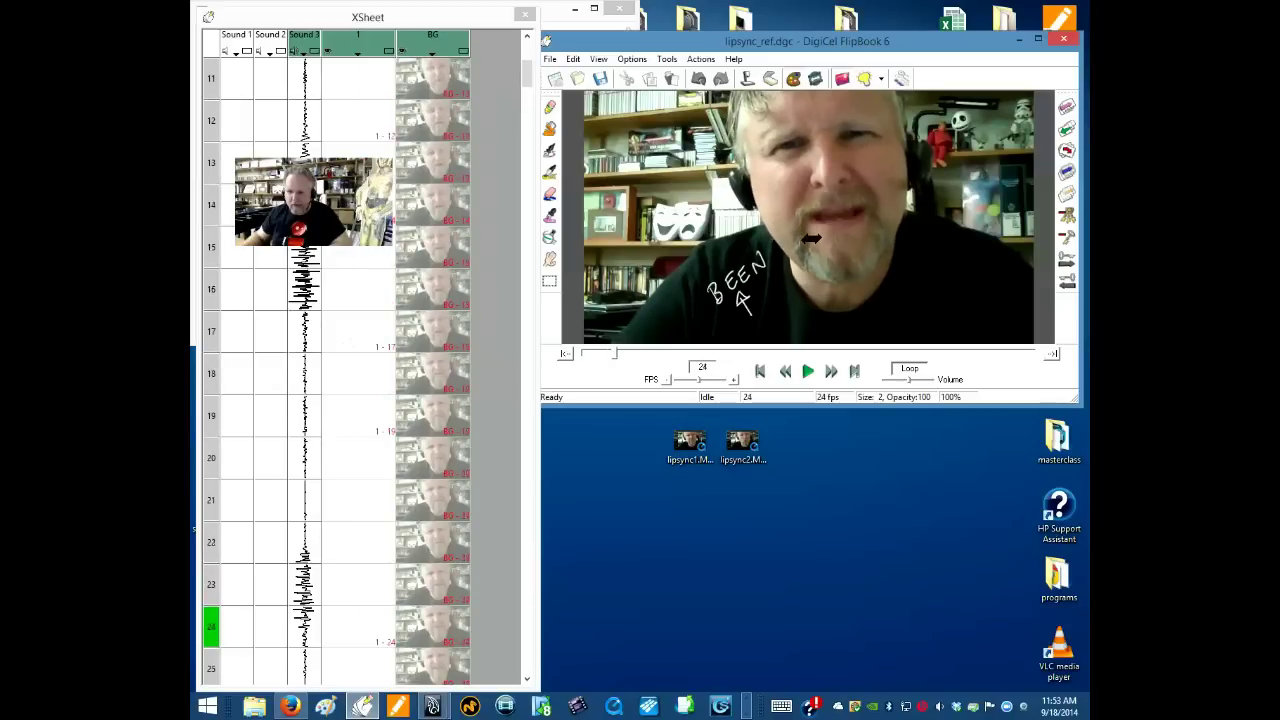
pyautogui.press('Right')
pyautogui.press('Right')
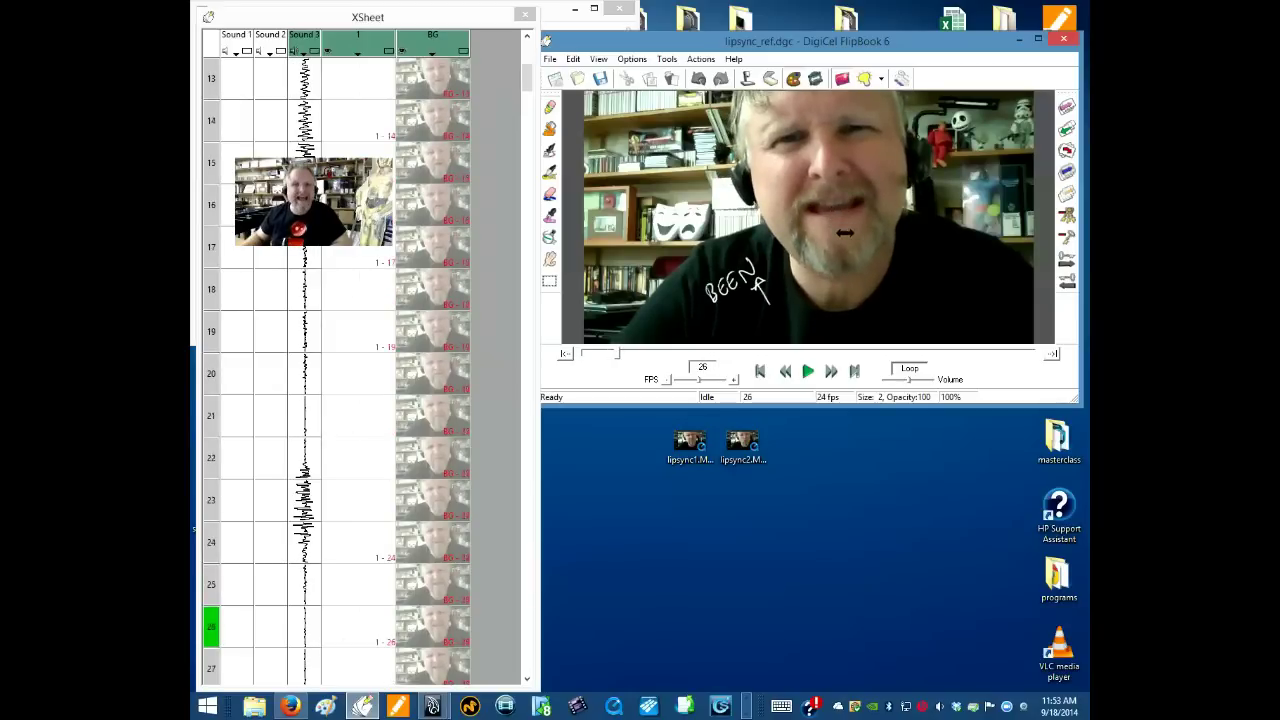
pyautogui.press('Right')
pyautogui.press('Right')
pyautogui.press('Right')
pyautogui.press('Right')
pyautogui.press('Right')
pyautogui.press('Right')
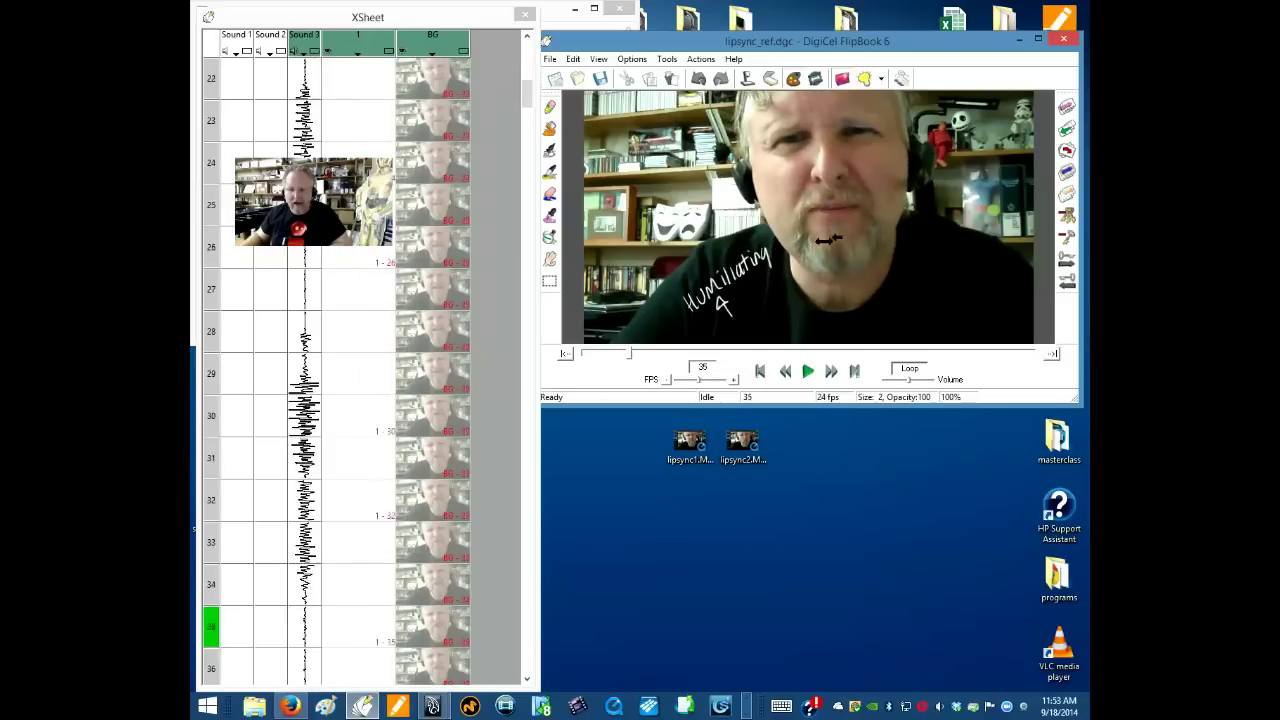
# Step: Play the reference with sound from frame 1, stopping at frame 44
pyautogui.click(759, 371)
pyautogui.click(808, 372)
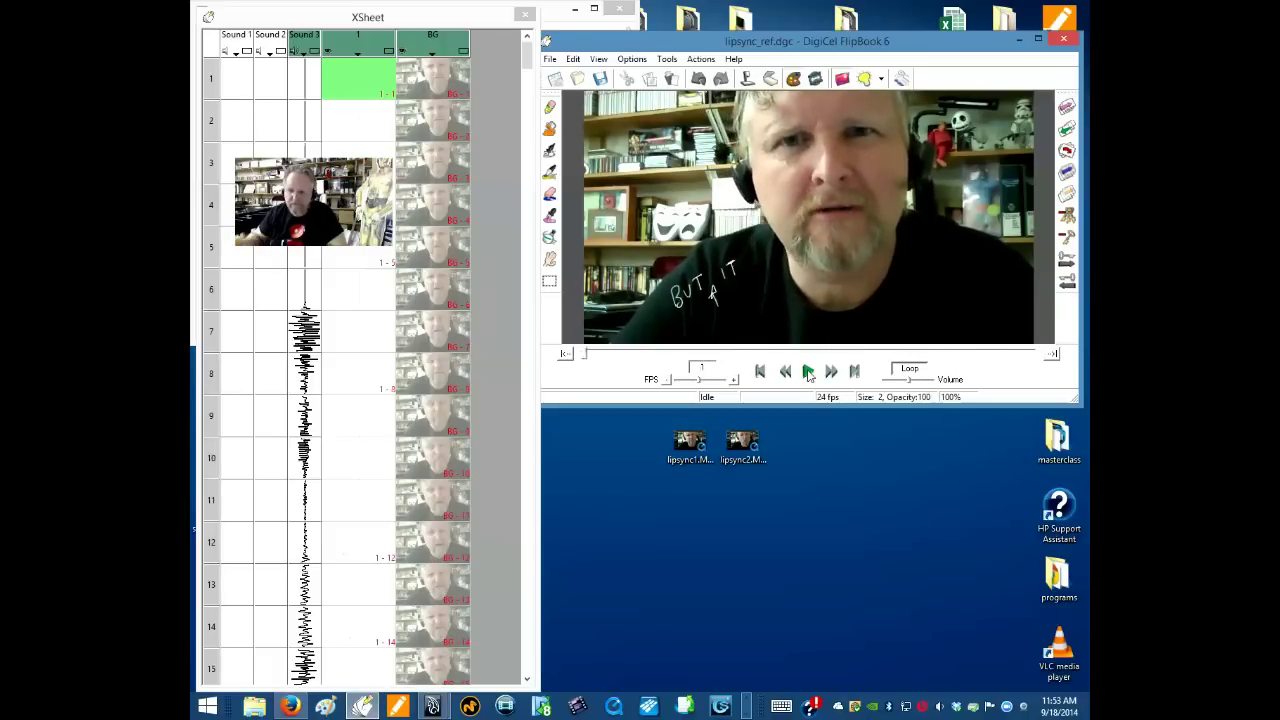
pyautogui.click(808, 372)
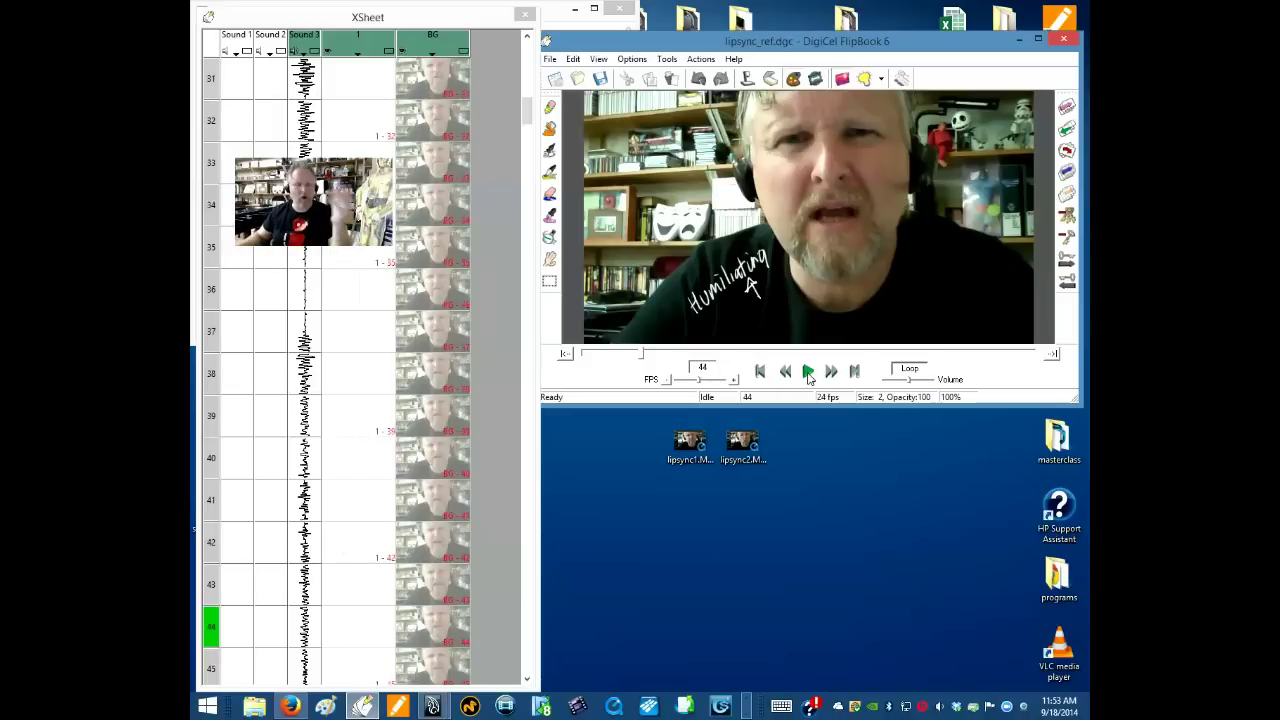
# Step: Open and confirm the BG level's properties, then select the drawing column beside BG
pyautogui.doubleClick(440, 48)
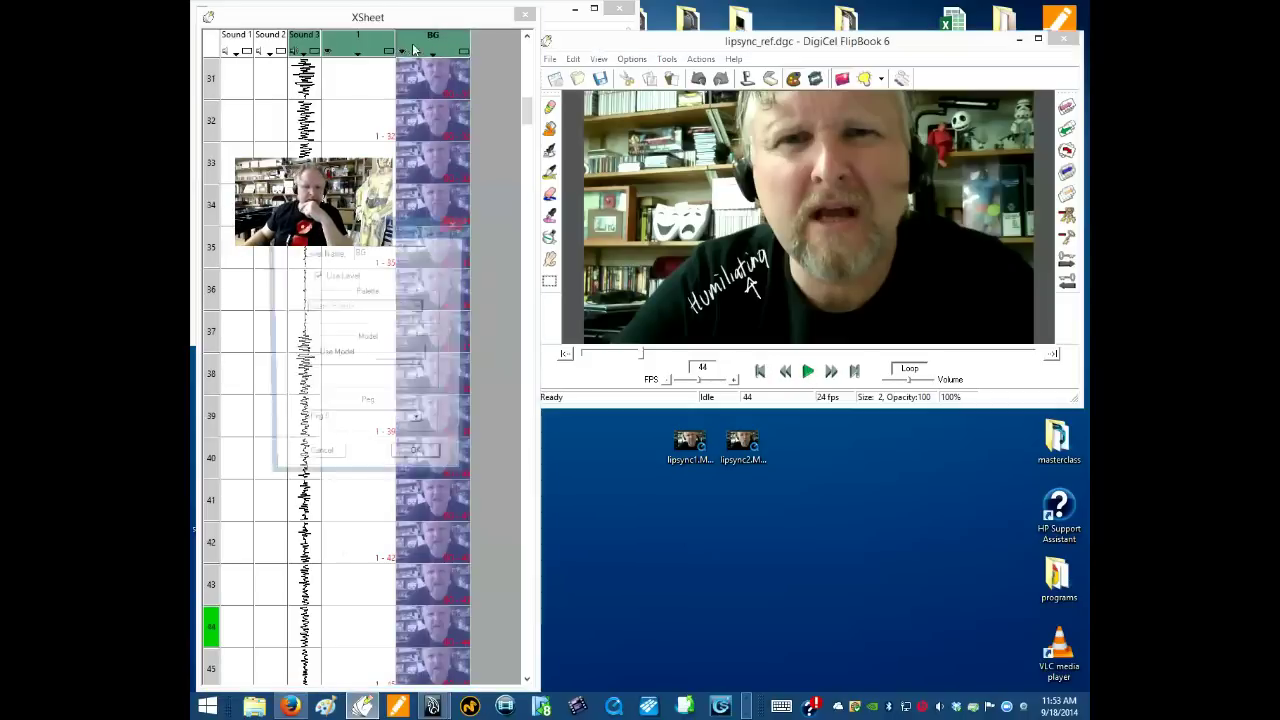
pyautogui.click(418, 459)
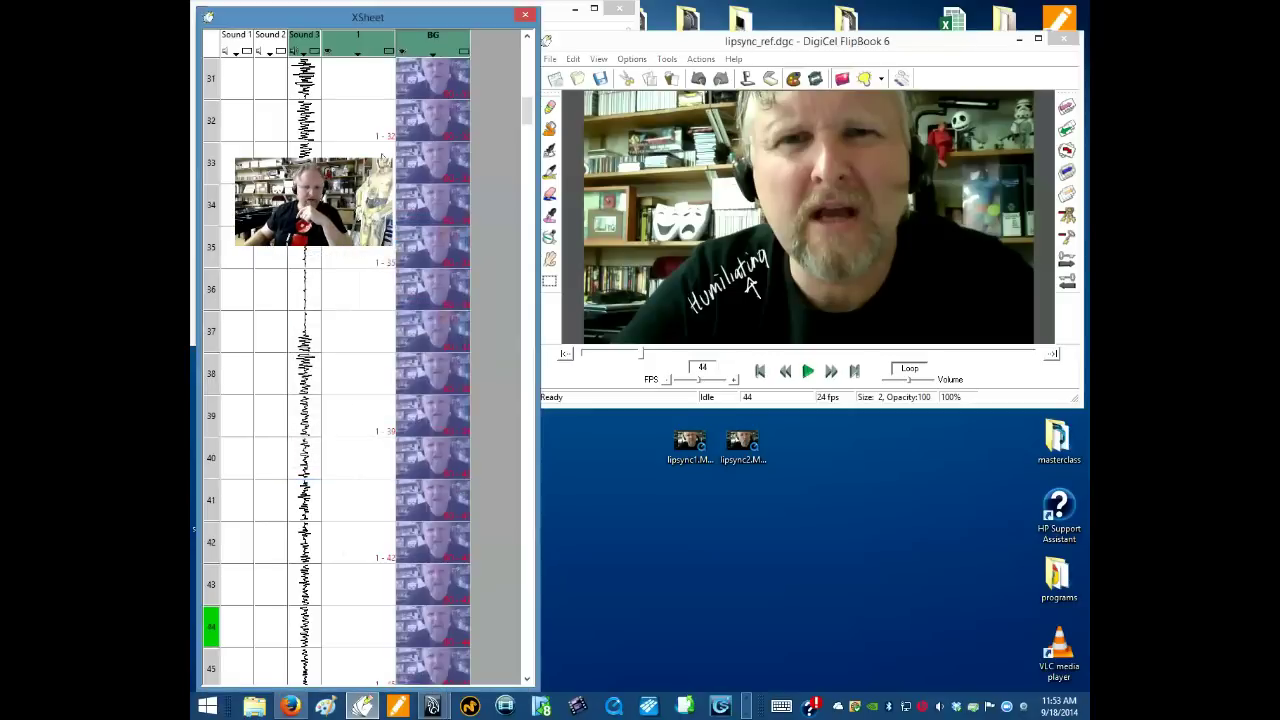
pyautogui.click(426, 37)
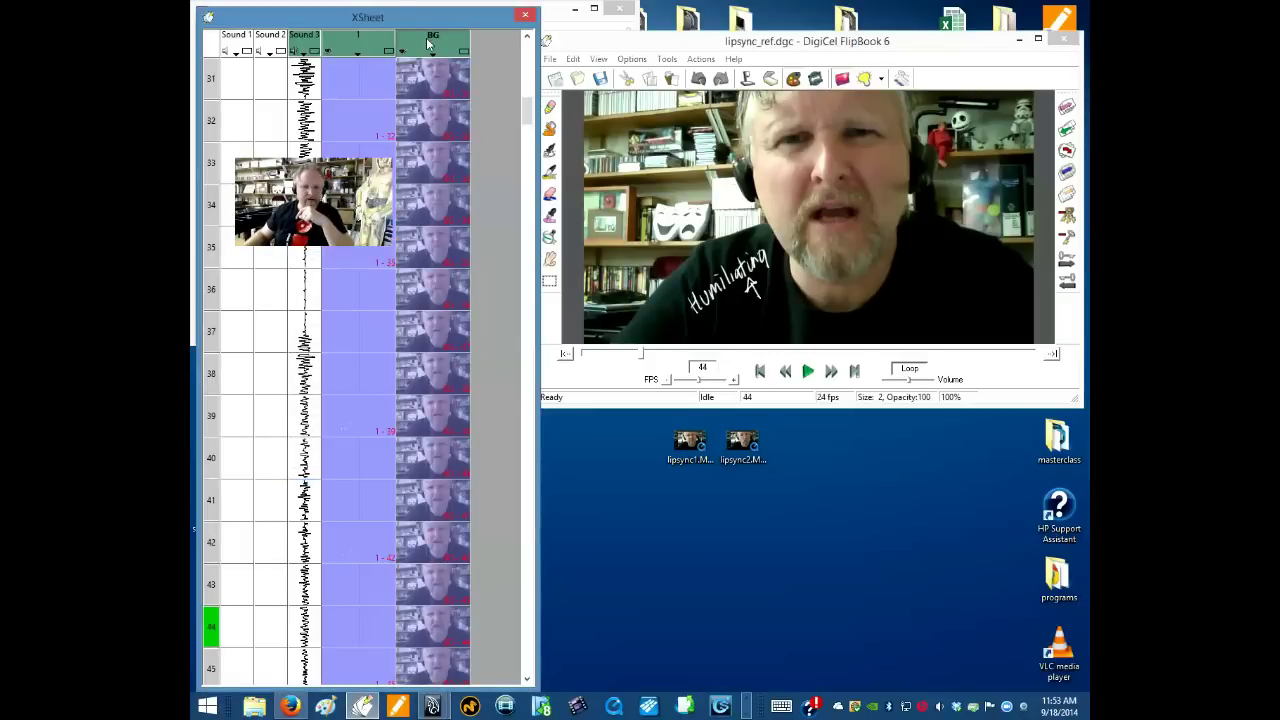
# Step: Set Export Still(s) to composited PNG frames 1–340 with the prefix lipsync_ref
pyautogui.click(550, 59)
pyautogui.moveTo(514, 266)
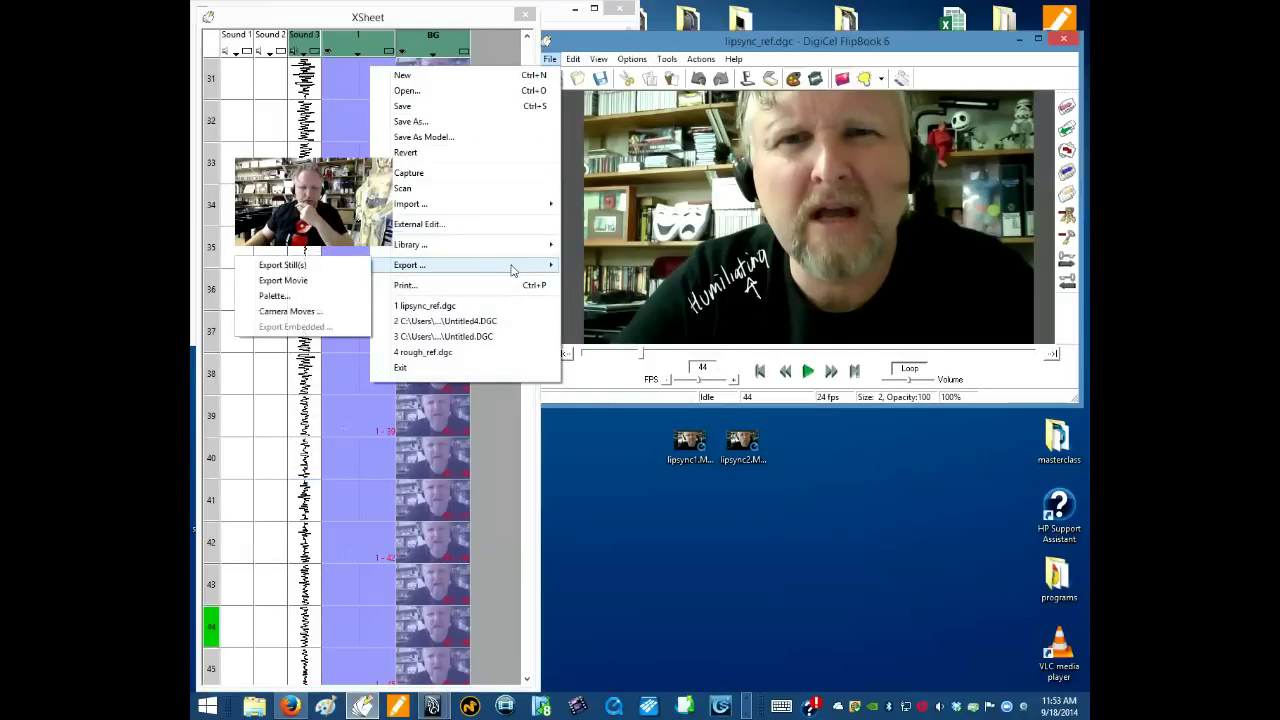
pyautogui.click(340, 270)
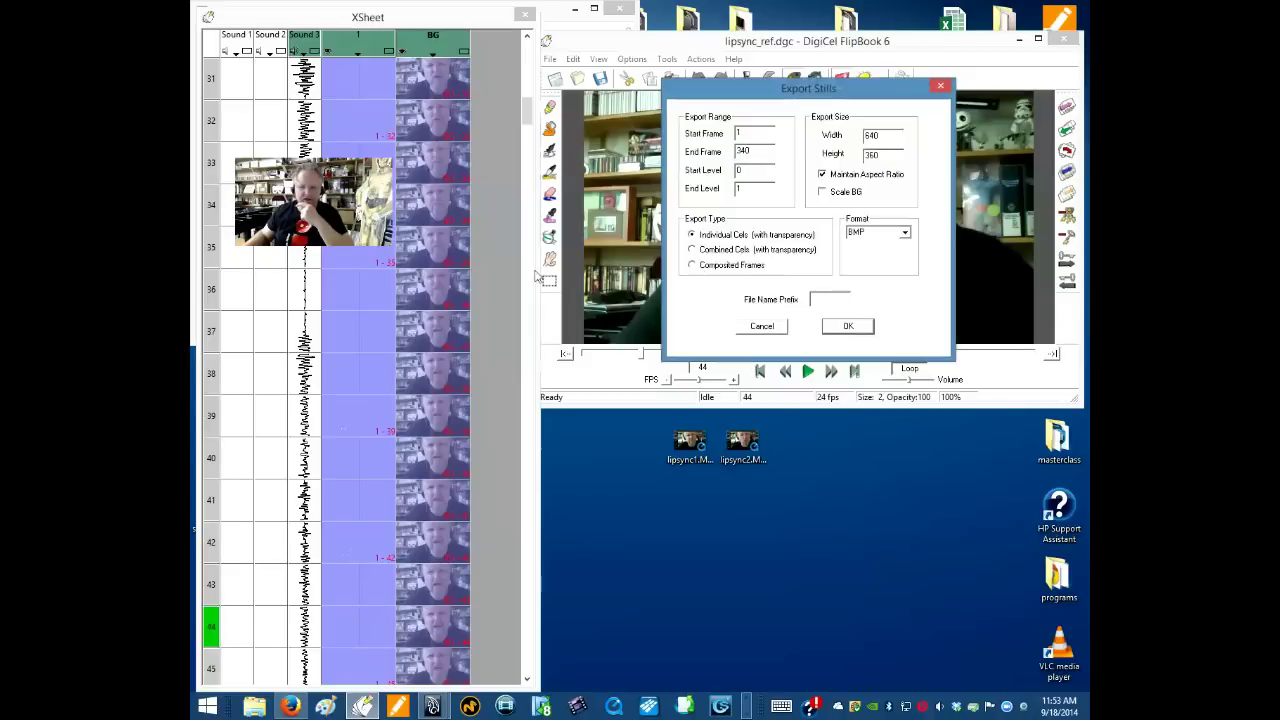
pyautogui.click(904, 232)
pyautogui.click(881, 264)
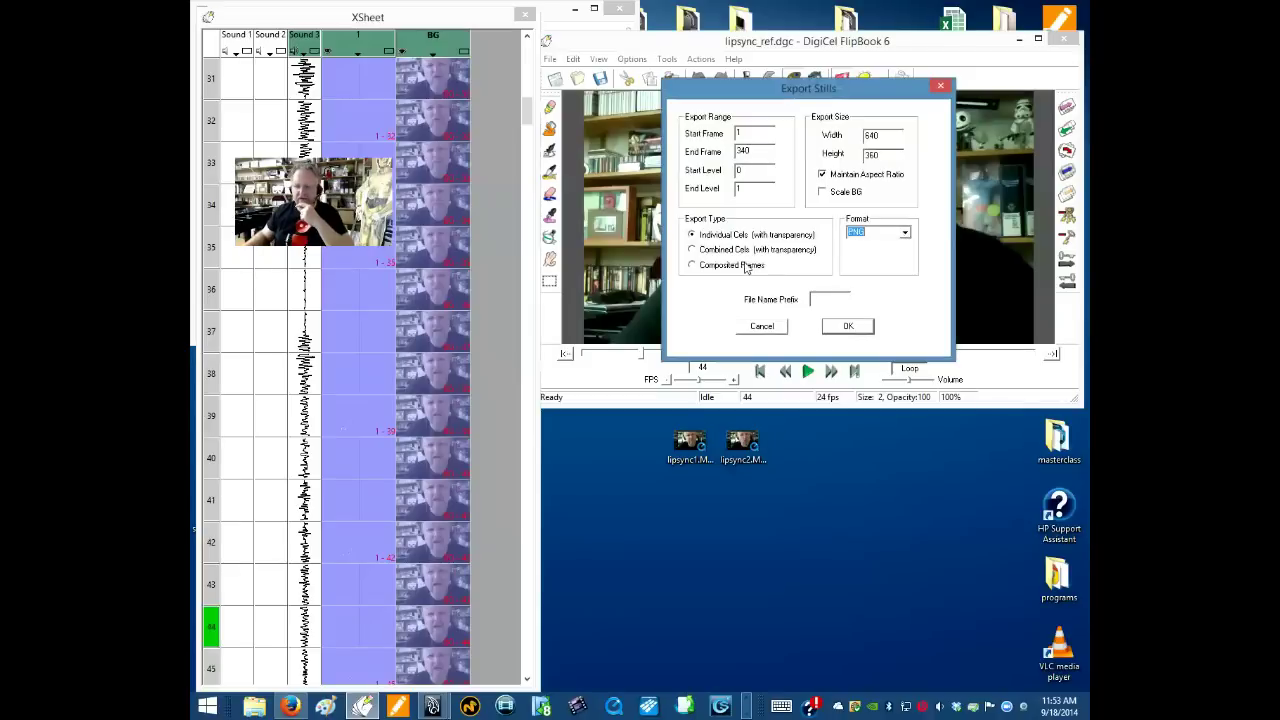
pyautogui.click(691, 266)
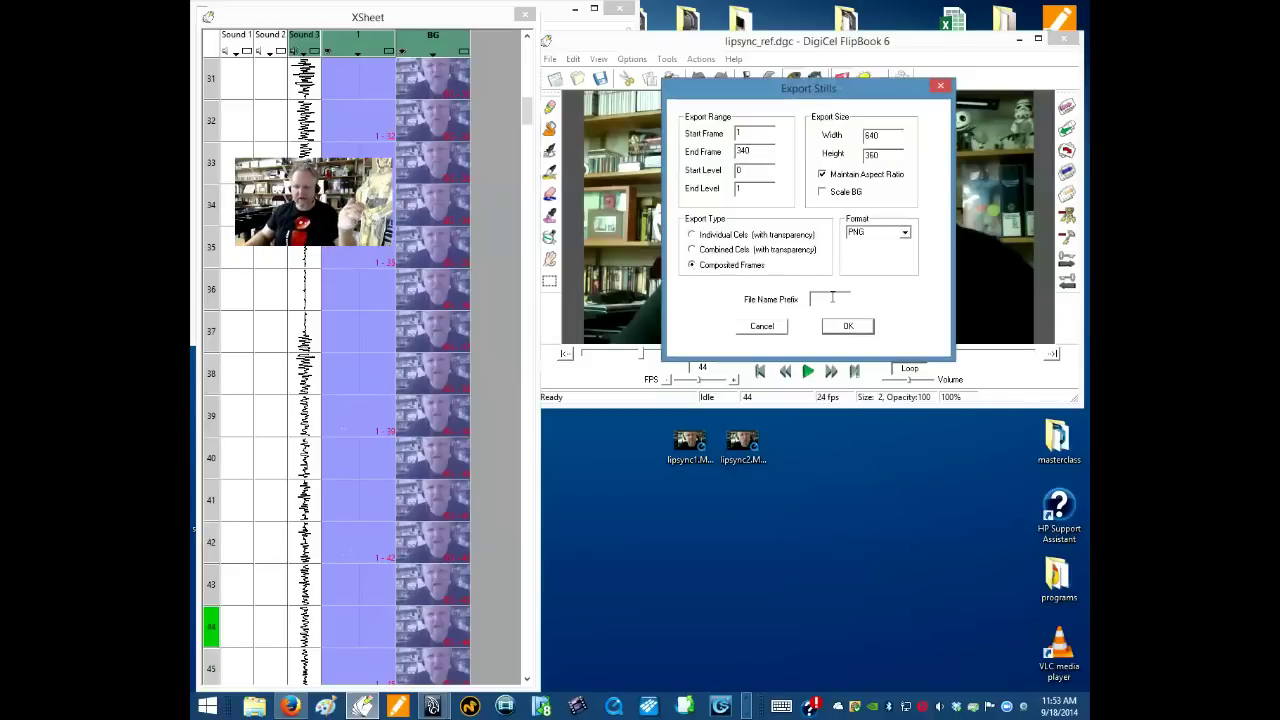
pyautogui.write('lip')
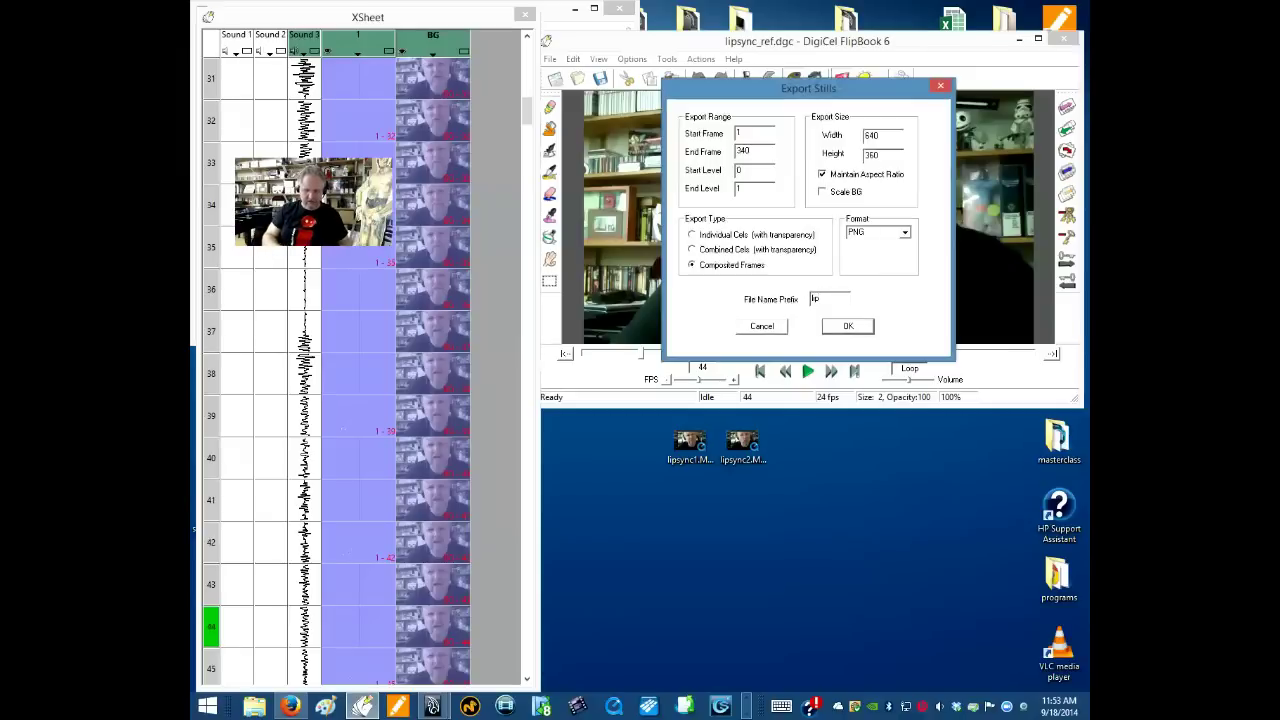
pyautogui.write('sync_ref')
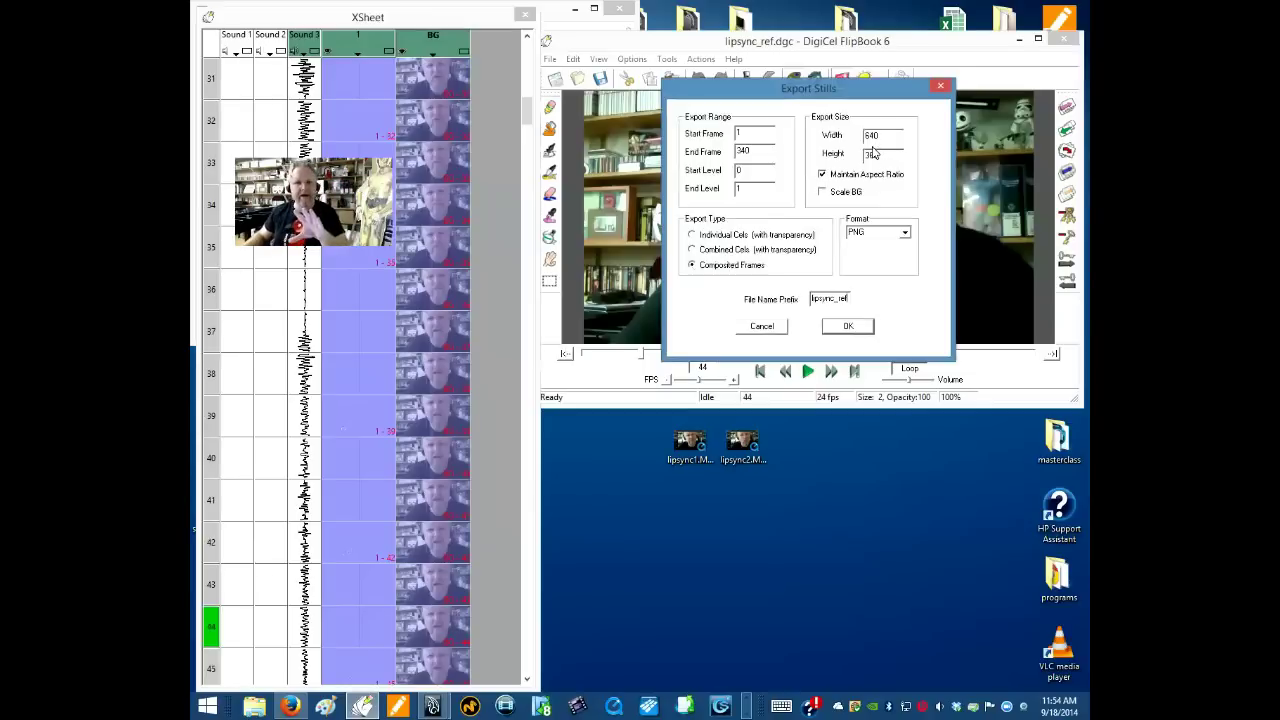
pyautogui.click(866, 326)
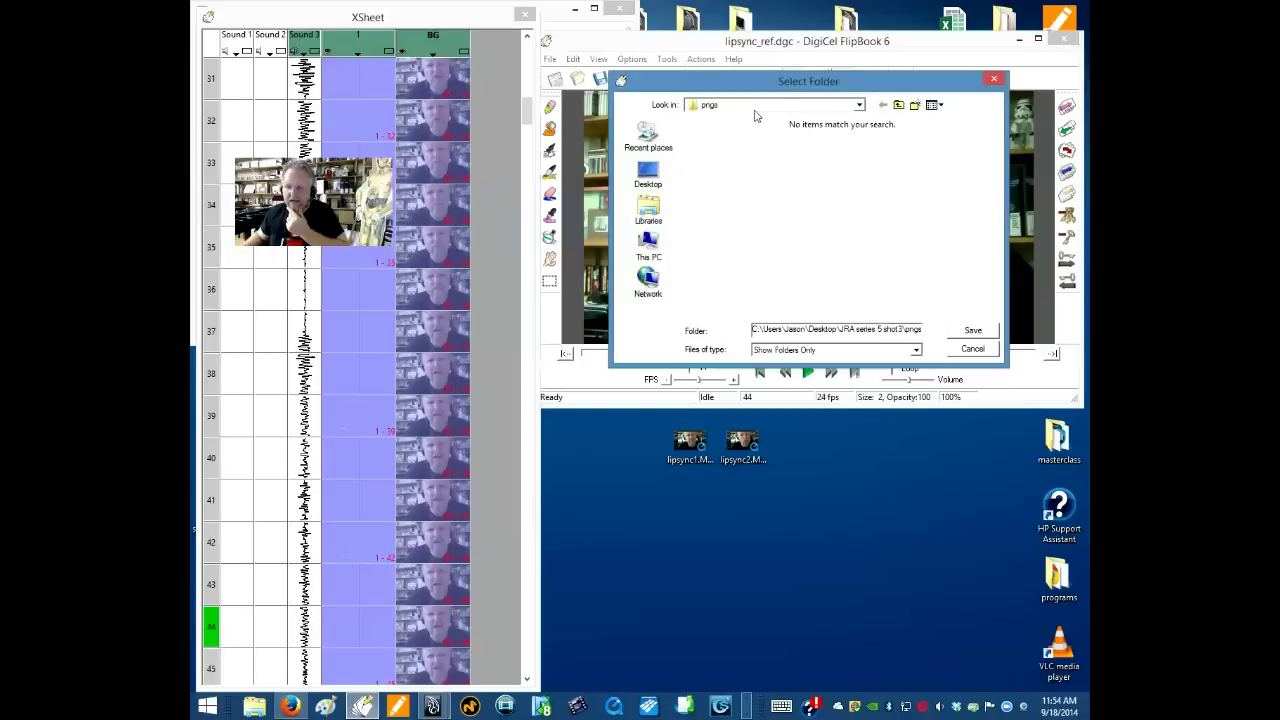
# Step: Save the lipsync_ref PNG stills into the pngs folder
pyautogui.click(968, 331)
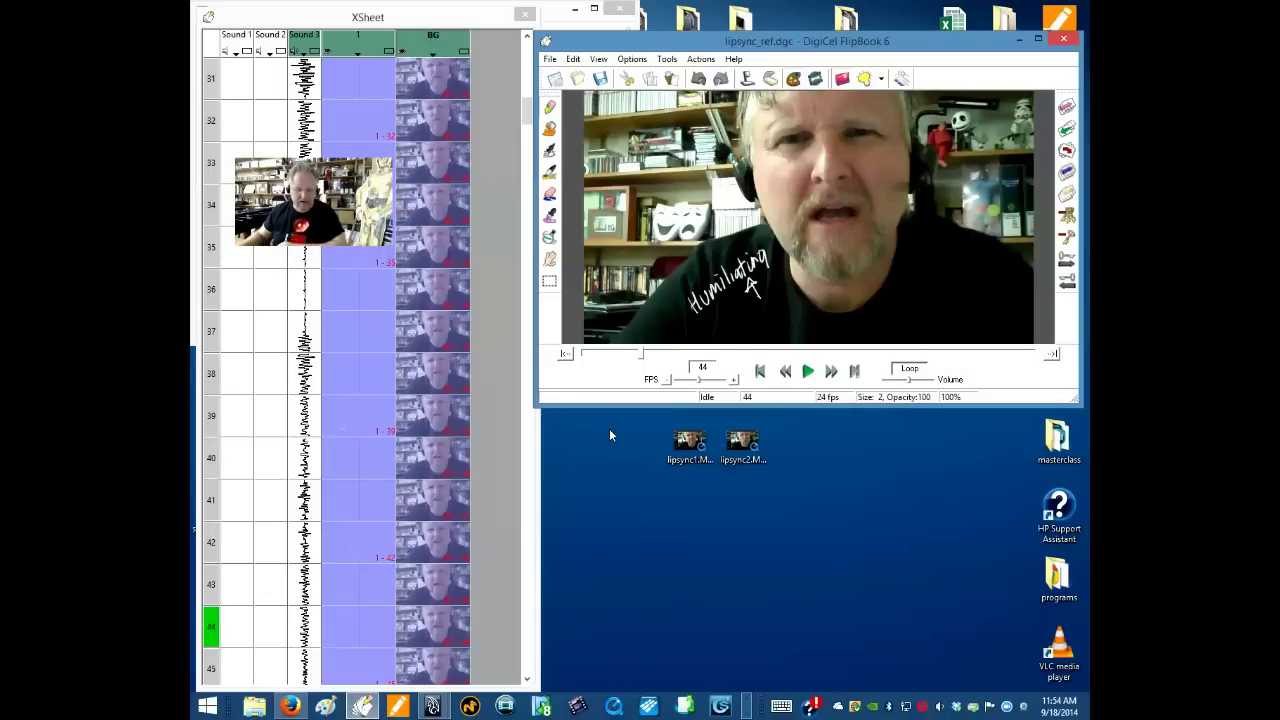
# Step: Restore Maya, move Model Panel5 to the lower right, scrub to frame 28, and select the image plane
pyautogui.moveTo(440, 690)
pyautogui.click(487, 628)
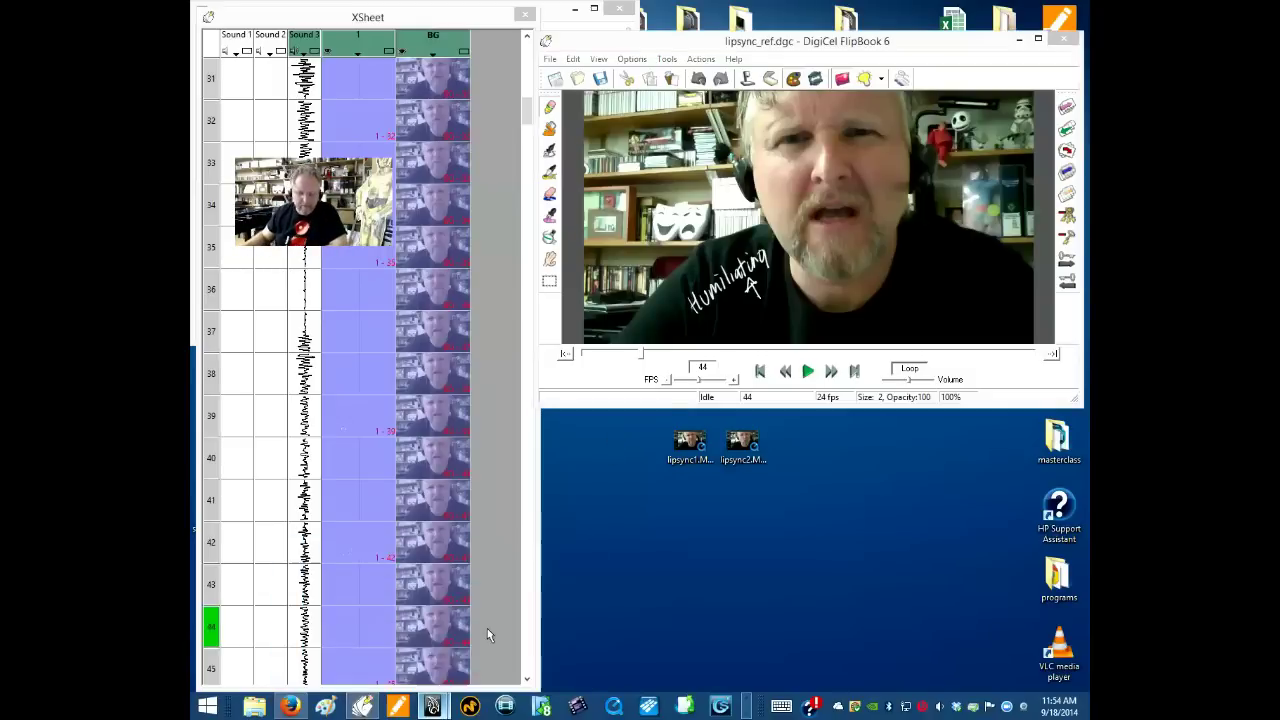
pyautogui.click(547, 300)
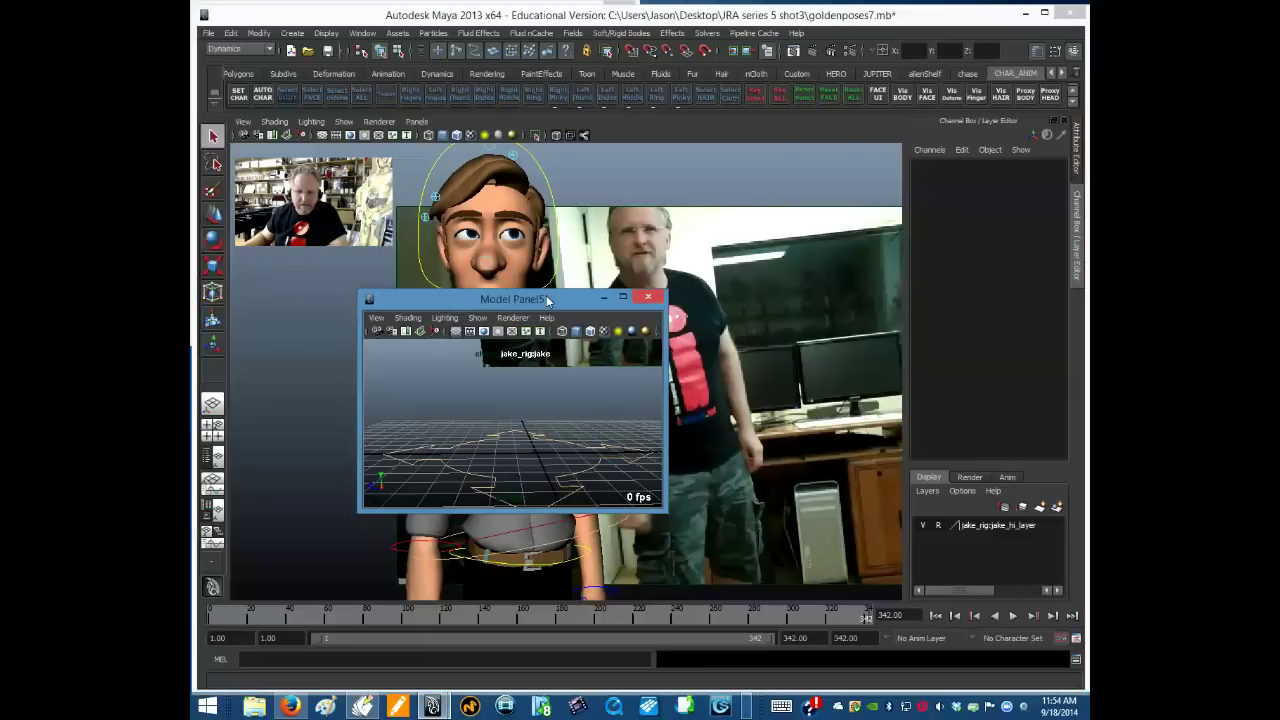
pyautogui.moveTo(547, 300); pyautogui.dragTo(938, 406)
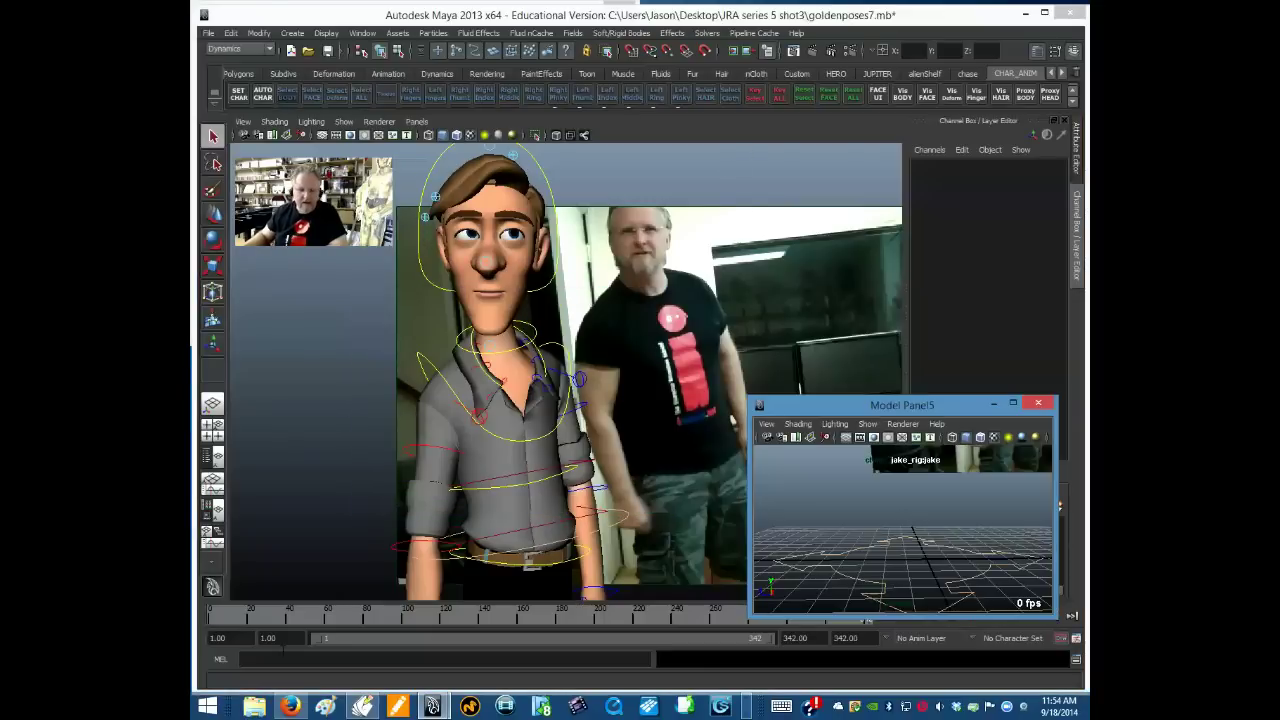
pyautogui.moveTo(240, 624)
pyautogui.mouseDown()
pyautogui.moveTo(534, 623)
pyautogui.moveTo(789, 666)
pyautogui.moveTo(846, 660)
pyautogui.mouseUp()
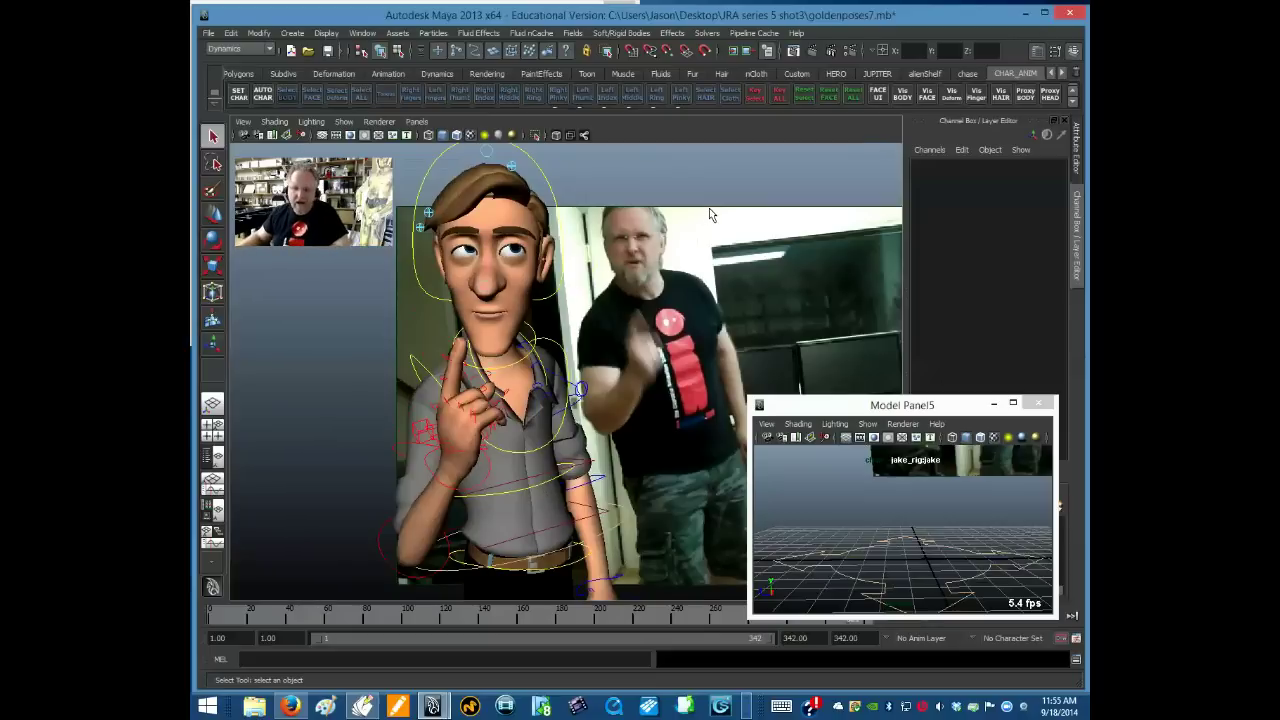
pyautogui.click(590, 287)
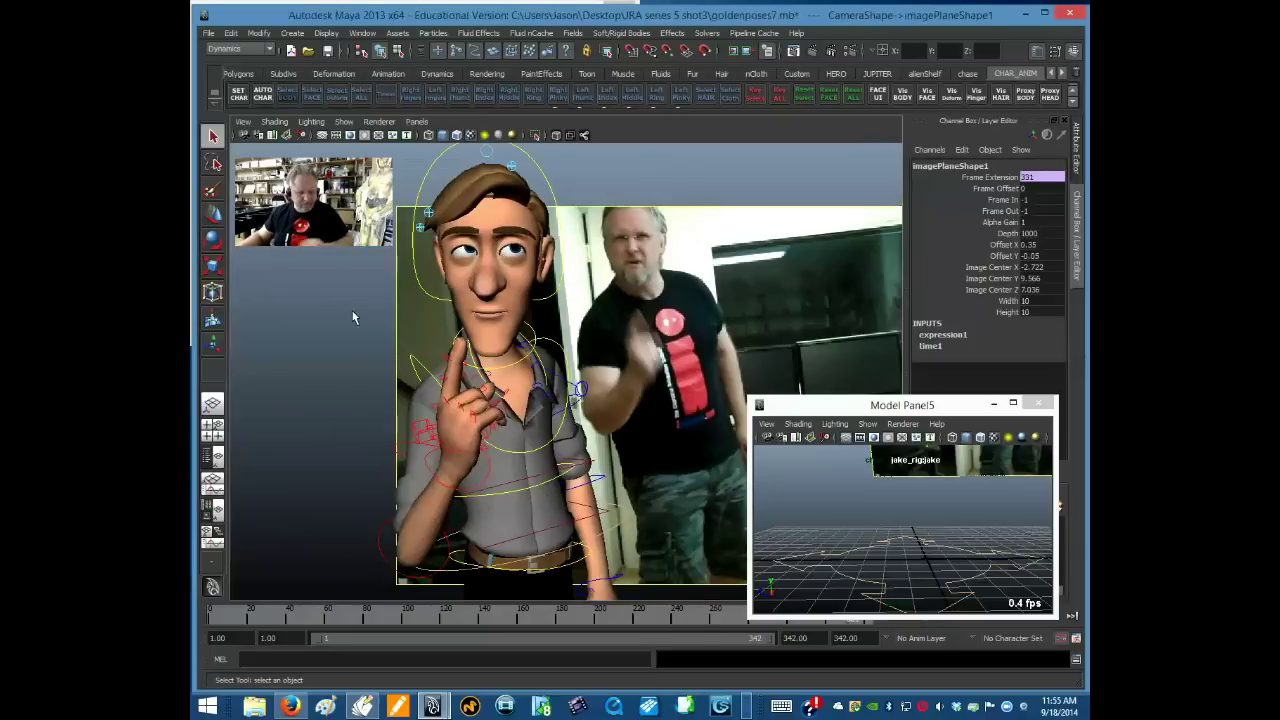
# Step: Set the image plane's file to lipsync_ref0340.PNG from the pngs folder
pyautogui.hotkey('ctrl', 'a')
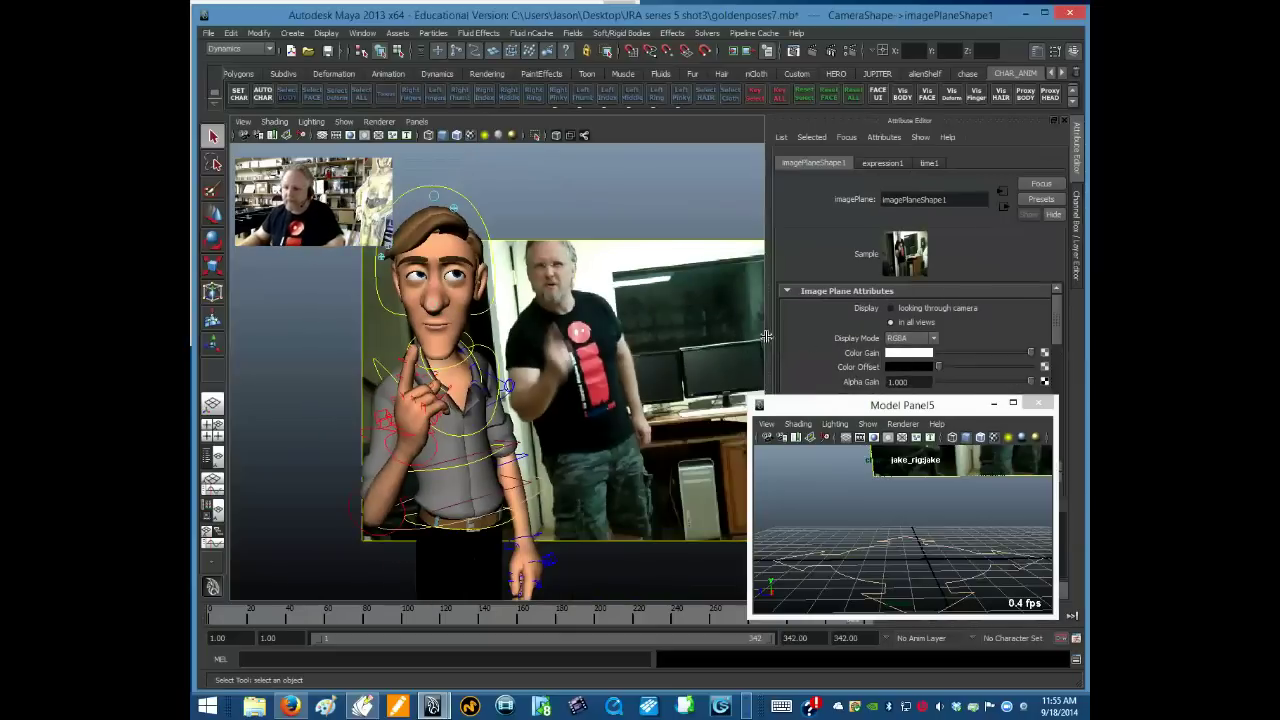
pyautogui.click(993, 403)
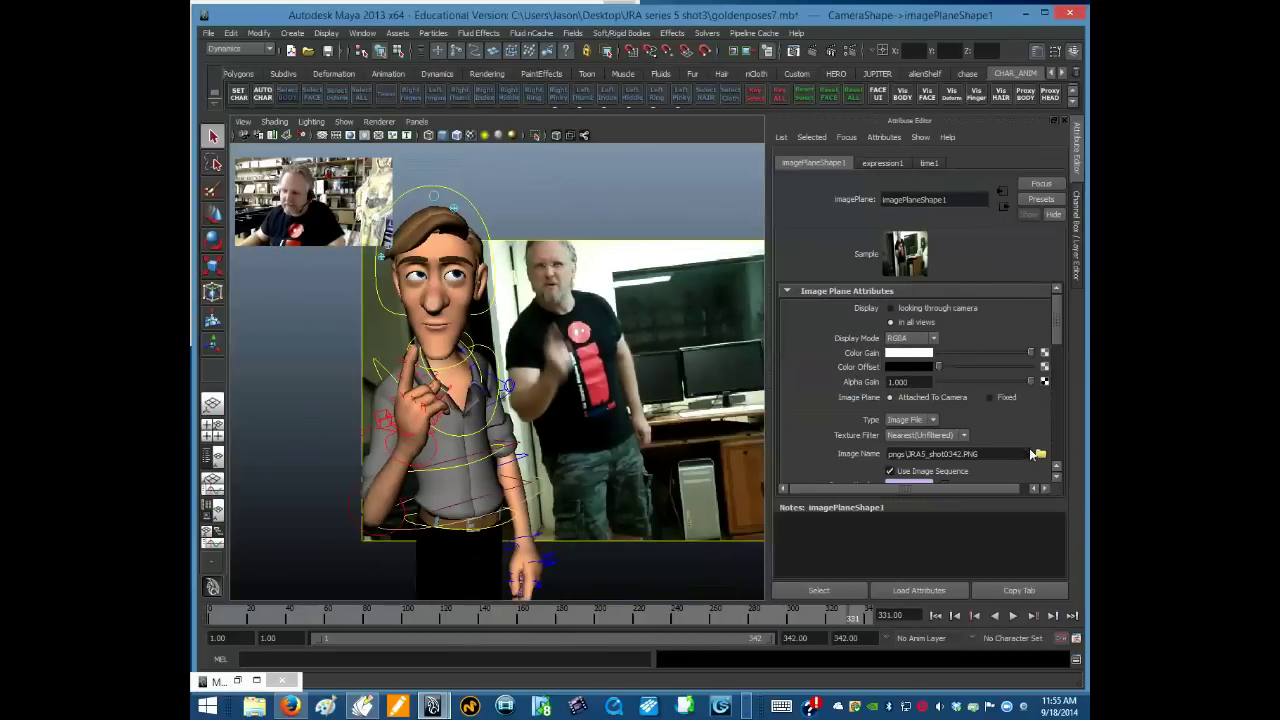
pyautogui.click(1040, 455)
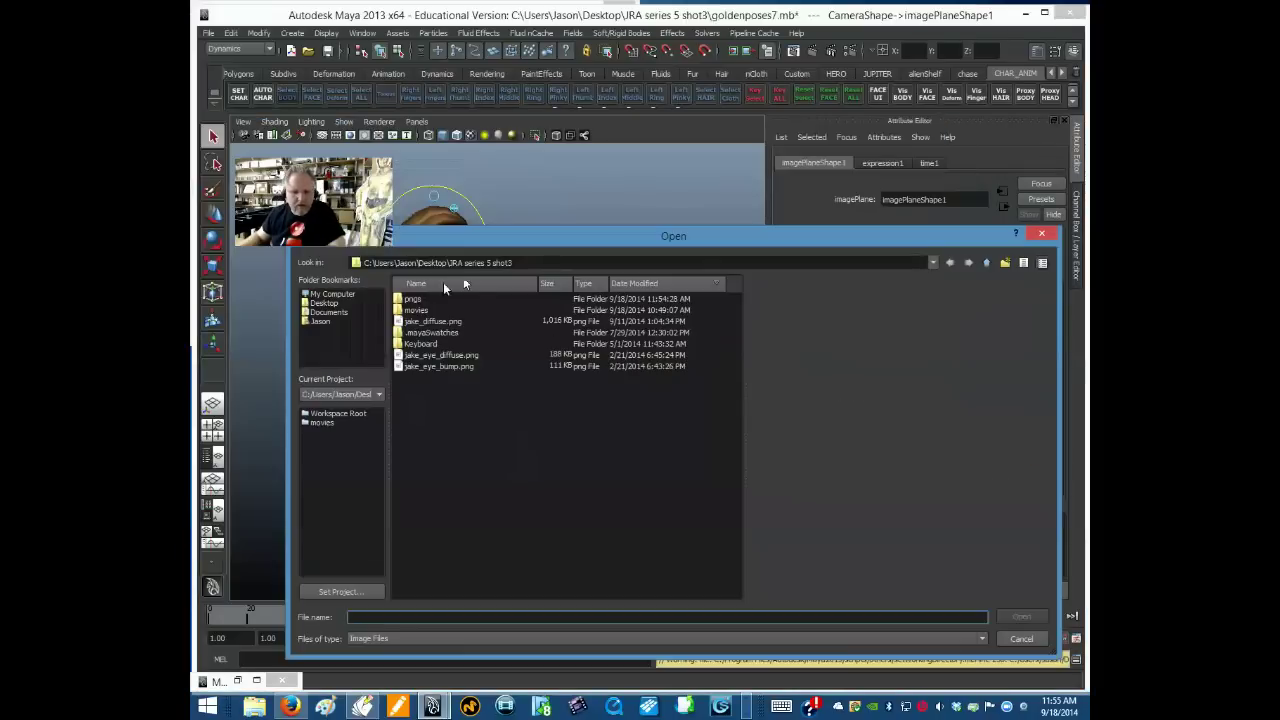
pyautogui.doubleClick(420, 300)
pyautogui.click(432, 299)
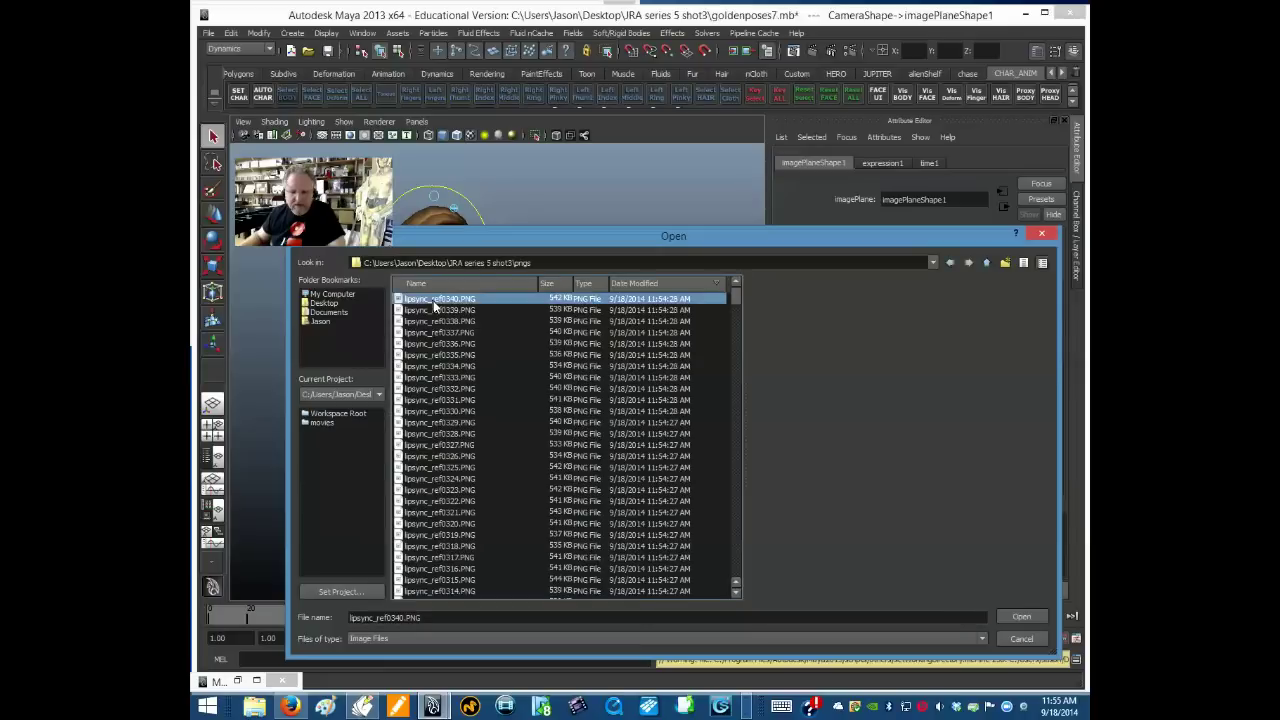
pyautogui.click(1021, 616)
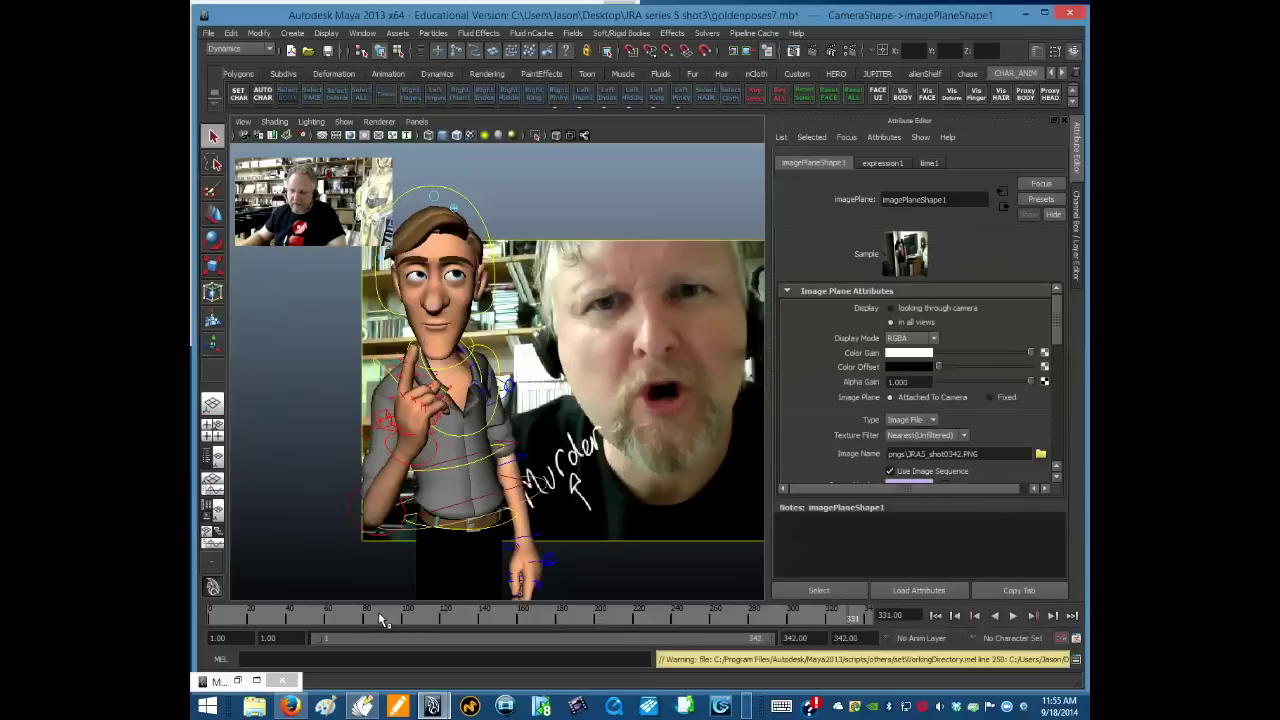
# Step: Play to frame 60, then enable the lip-sync soundtrack in the time slider's Sound menu
pyautogui.hotkey('alt', 'v')
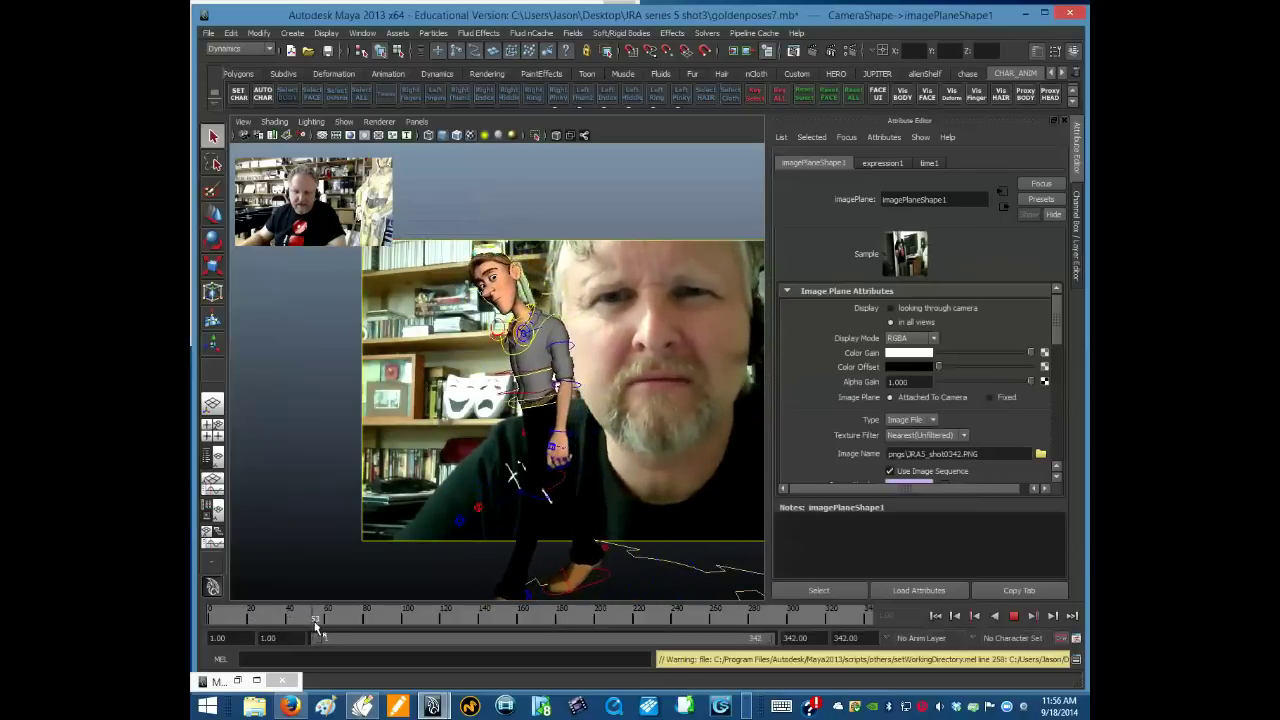
pyautogui.hotkey('alt', 'v')
pyautogui.rightClick(358, 627)
pyautogui.moveTo(434, 604)
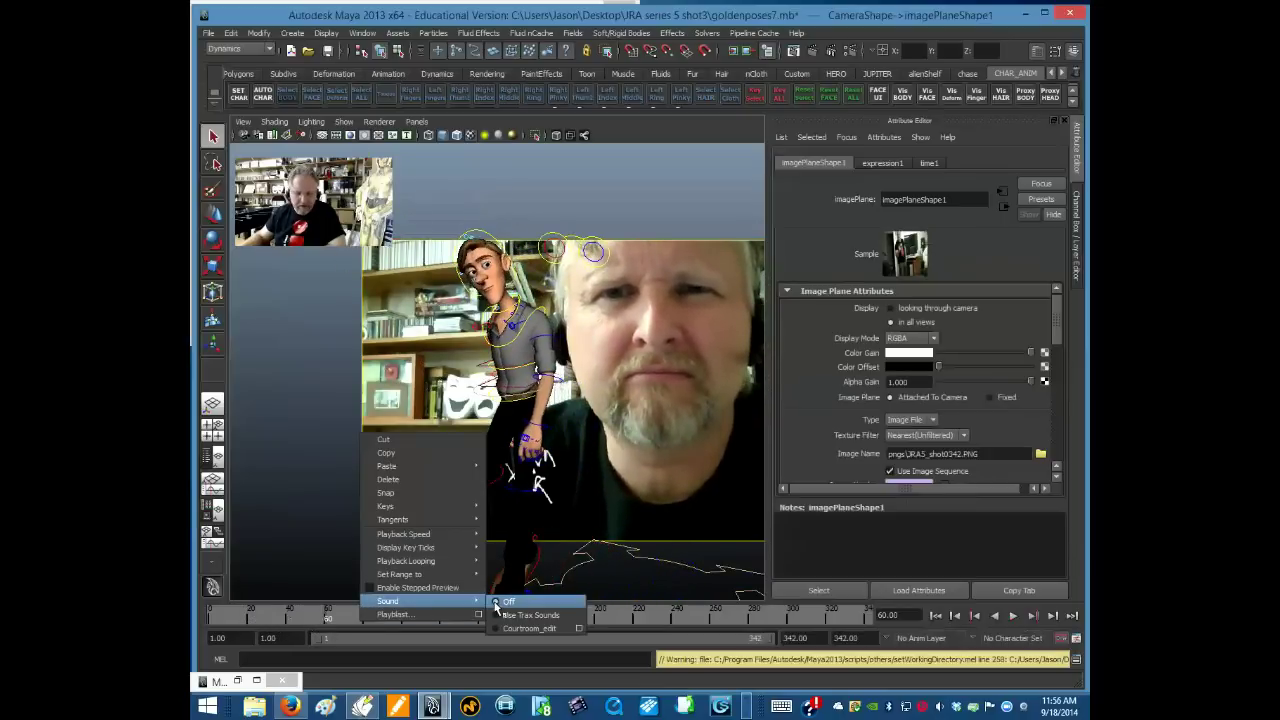
pyautogui.click(530, 612)
# Step: Replay from the start with sound to frame 95 and show the Channel Box
pyautogui.click(215, 620)
pyautogui.hotkey('alt', 'v')
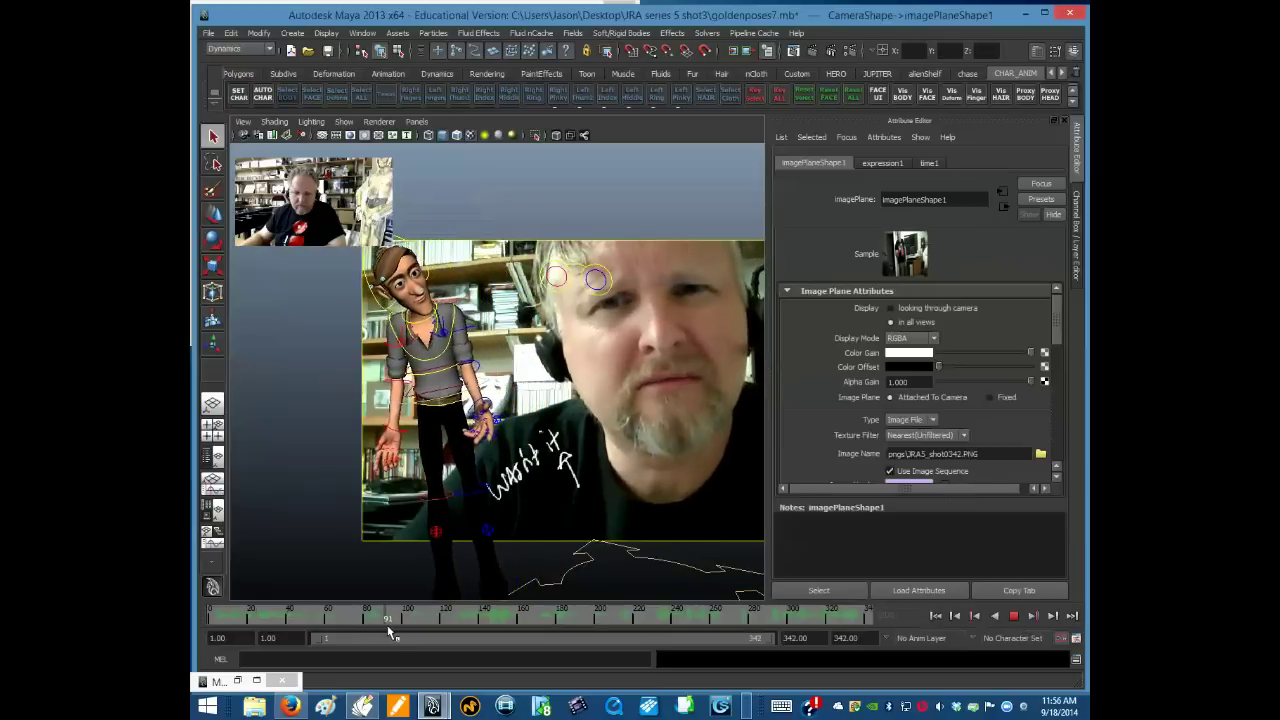
pyautogui.hotkey('alt', 'v')
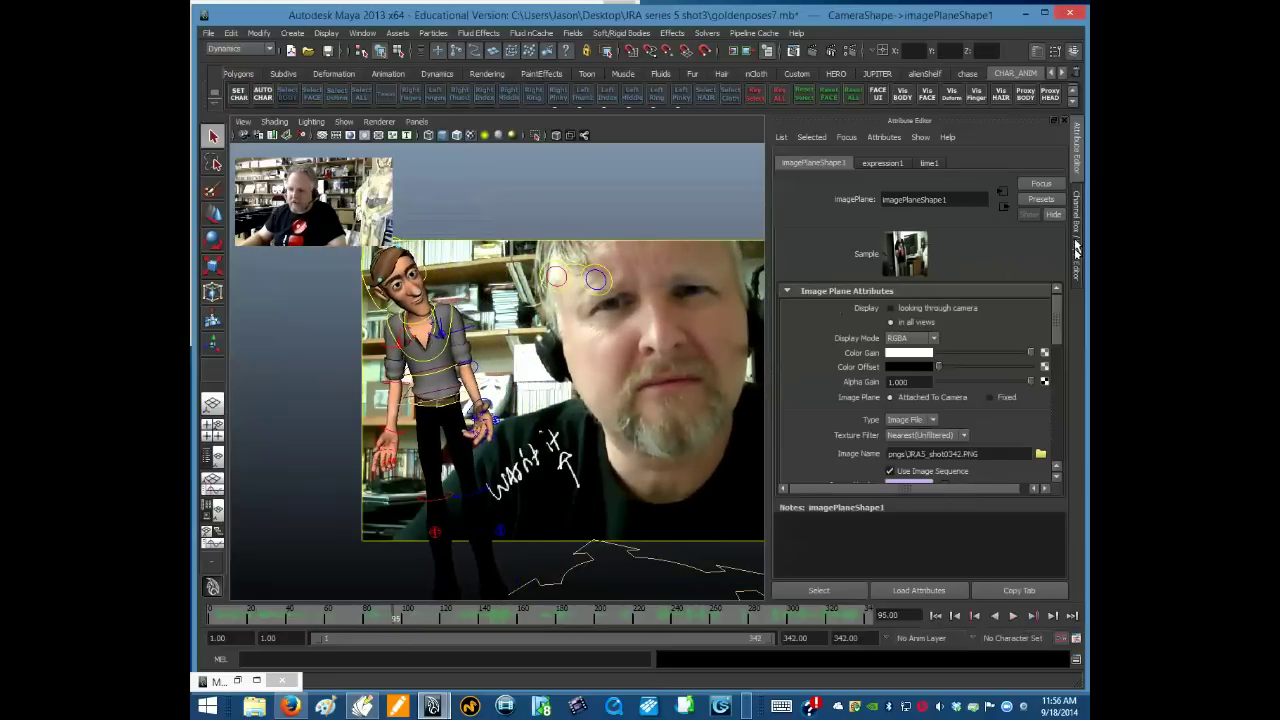
pyautogui.click(1077, 250)
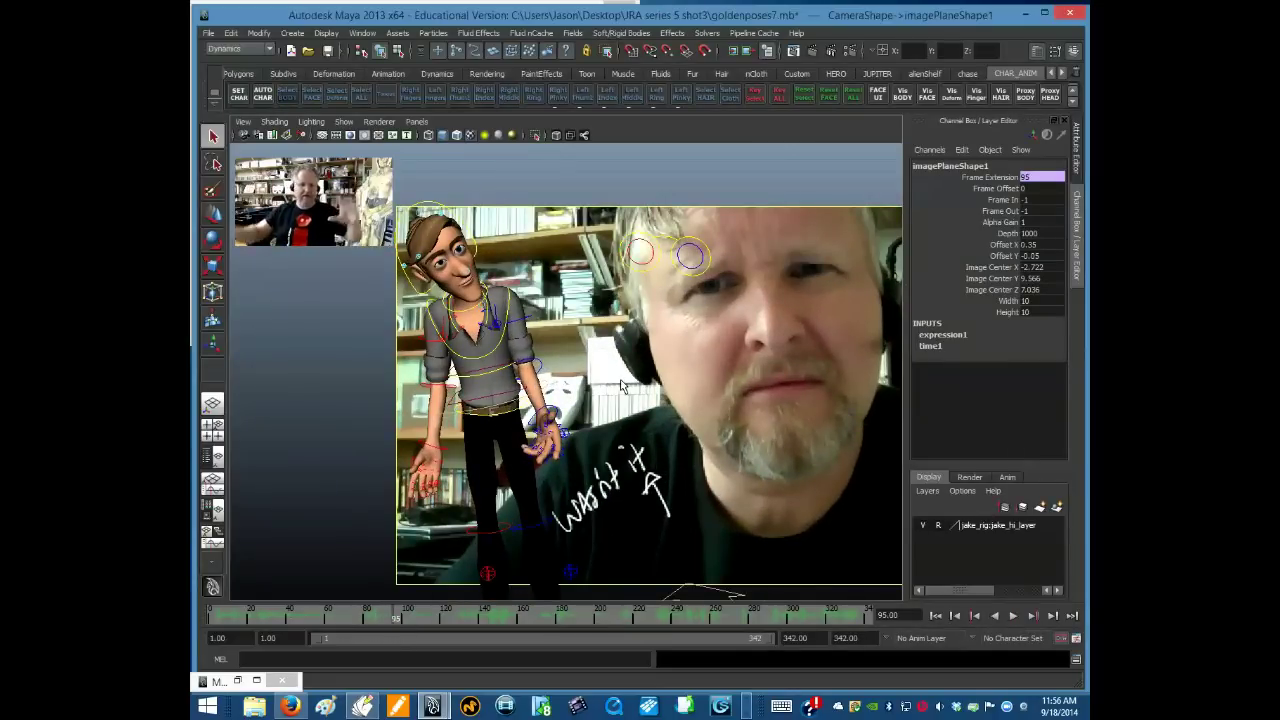
# Step: Tear off the perspective view and hide Polygons and NURBS Curves in it
pyautogui.click(415, 121)
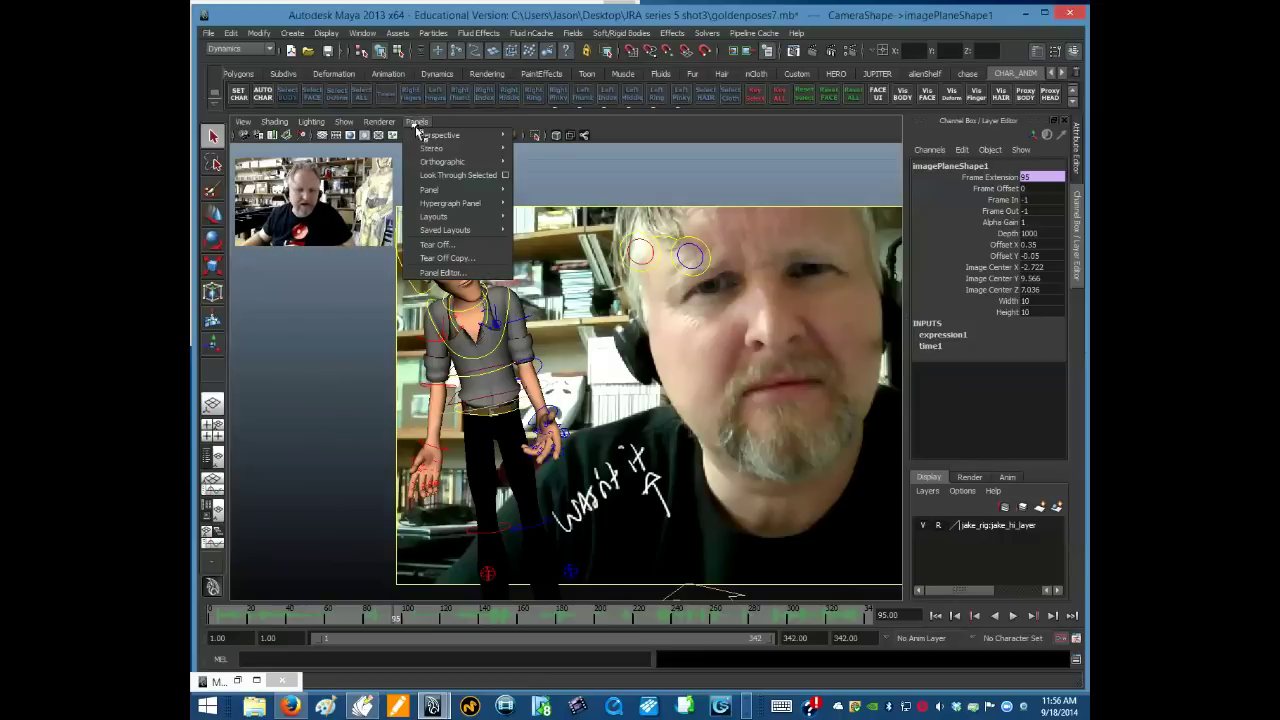
pyautogui.click(474, 257)
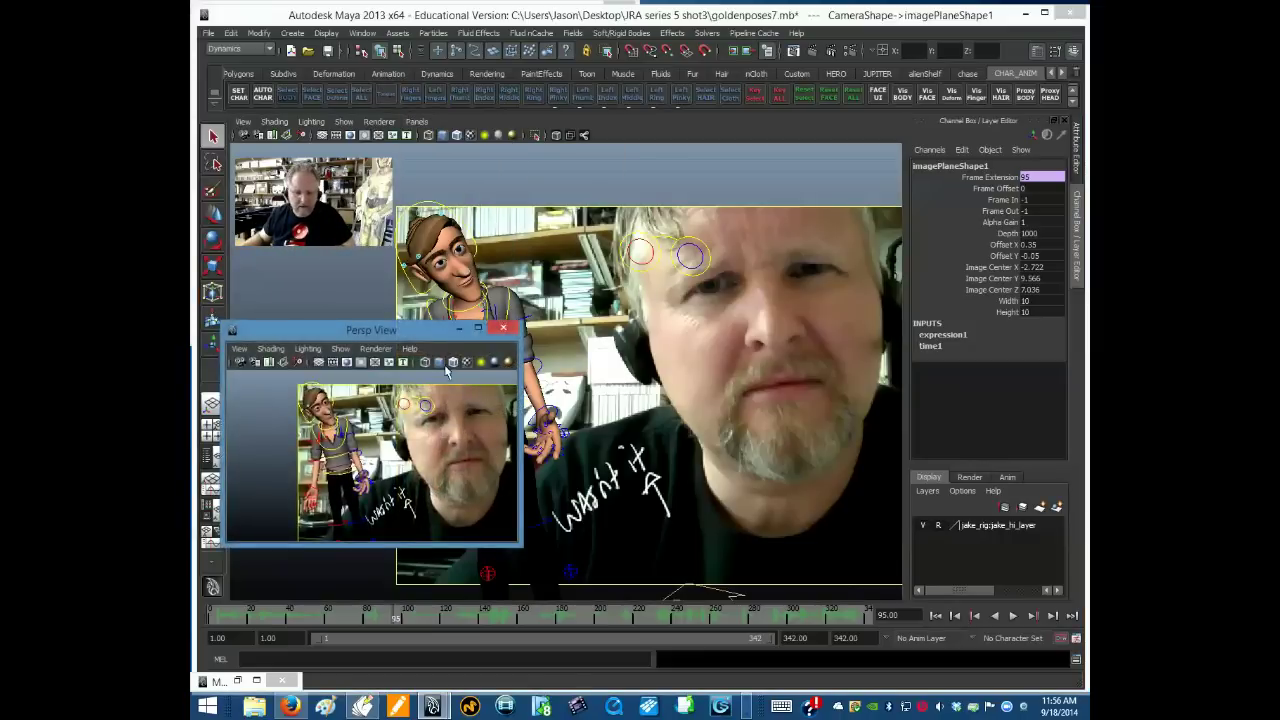
pyautogui.moveTo(432, 337); pyautogui.dragTo(764, 391)
pyautogui.click(673, 403)
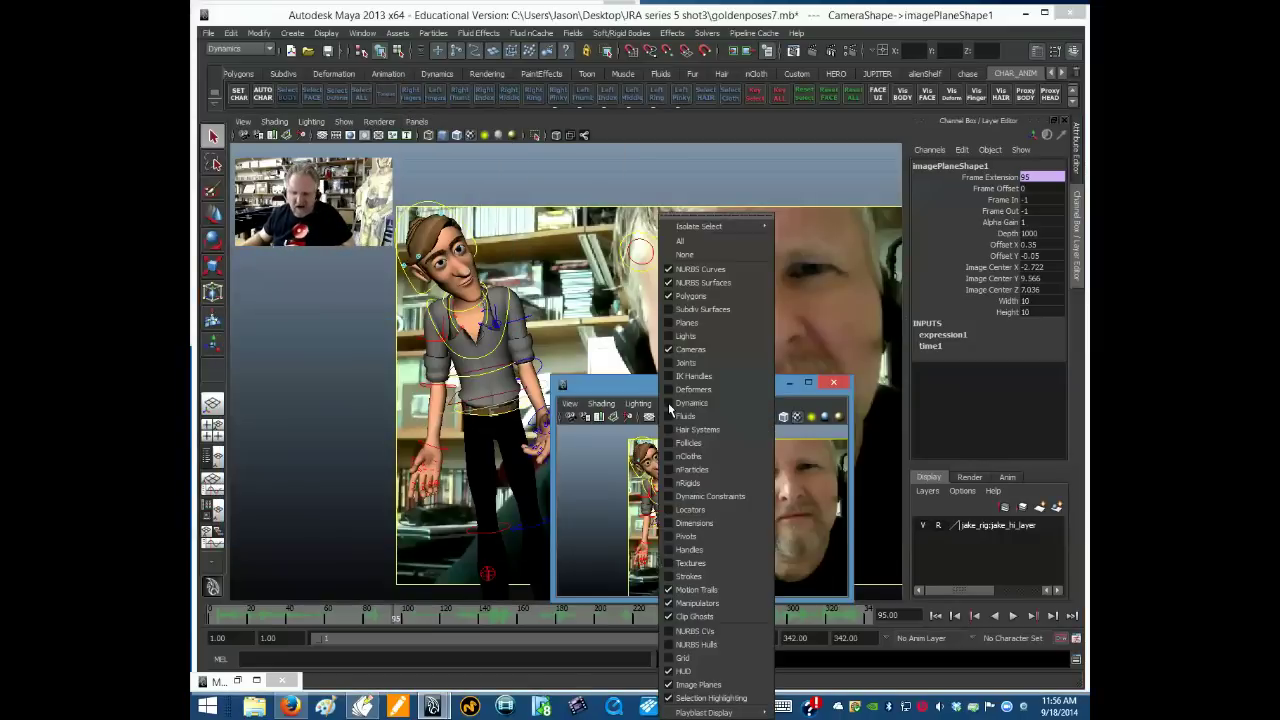
pyautogui.click(690, 296)
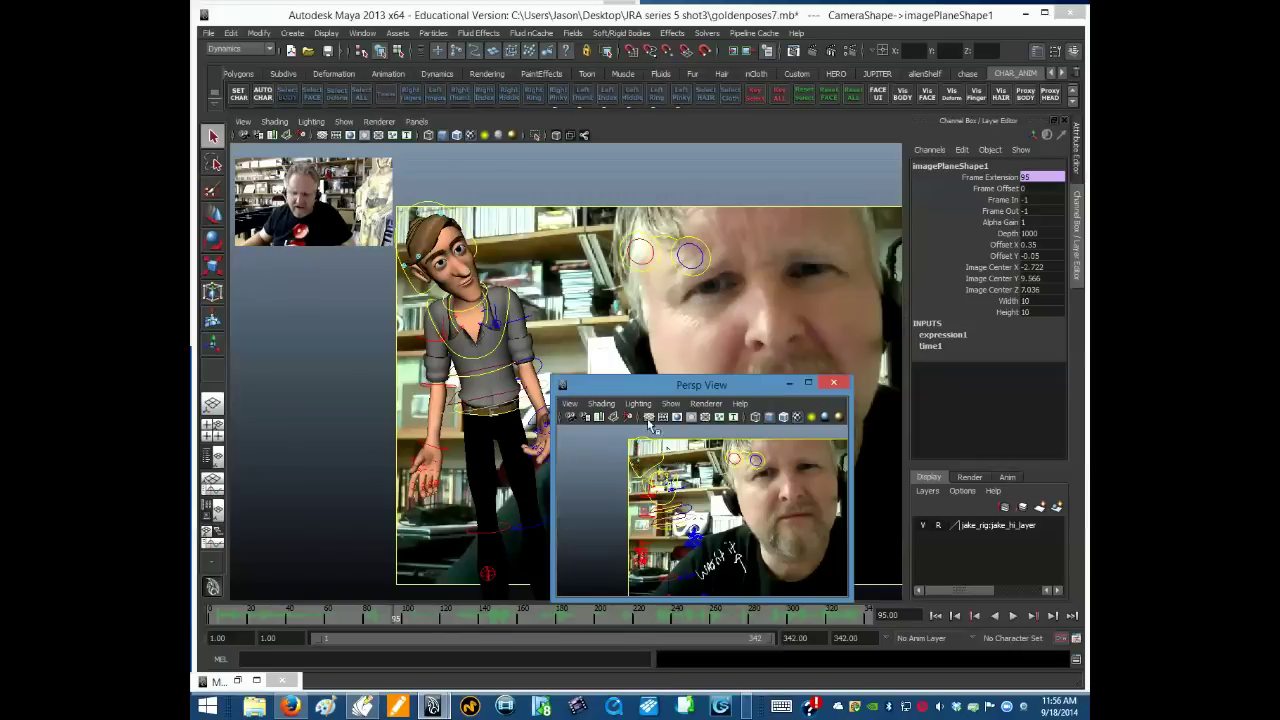
pyautogui.click(670, 403)
pyautogui.click(700, 270)
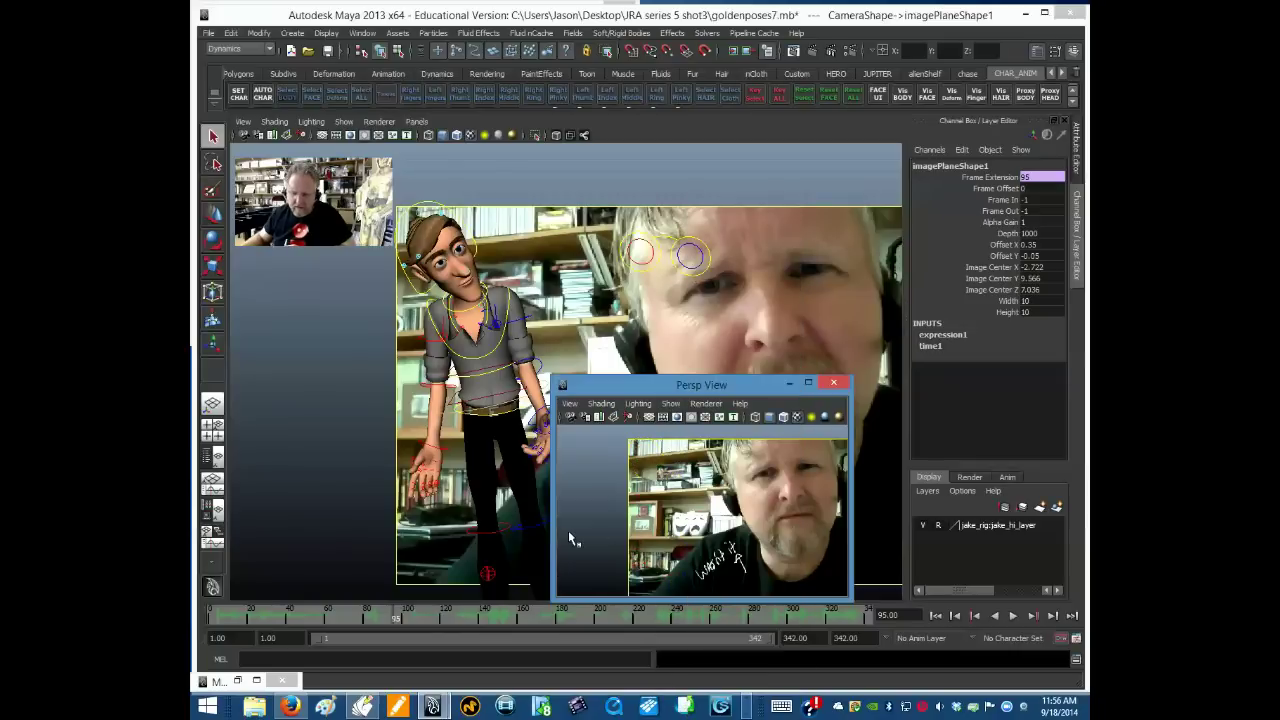
# Step: Resize and reposition the torn-off view window, then select the image plane's Offset X
pyautogui.moveTo(553, 531); pyautogui.dragTo(634, 516)
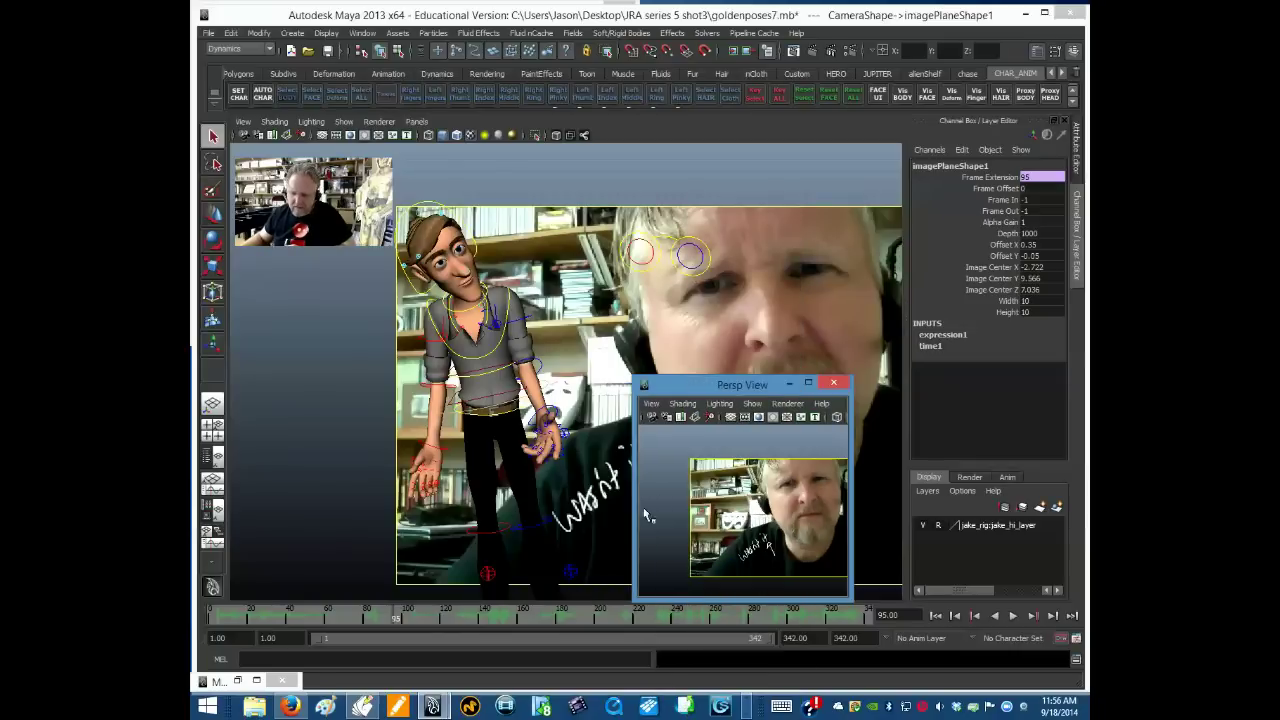
pyautogui.moveTo(695, 378); pyautogui.dragTo(690, 263)
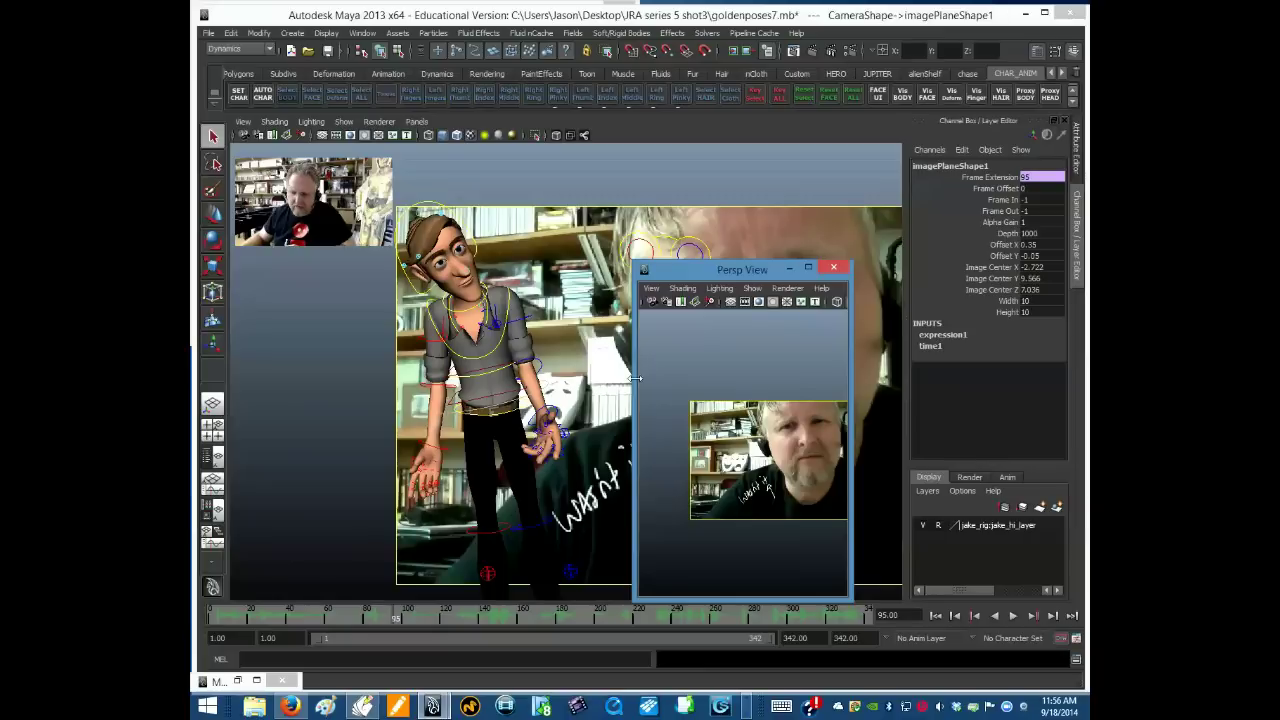
pyautogui.moveTo(636, 377); pyautogui.dragTo(441, 377)
pyautogui.moveTo(696, 271); pyautogui.dragTo(746, 267)
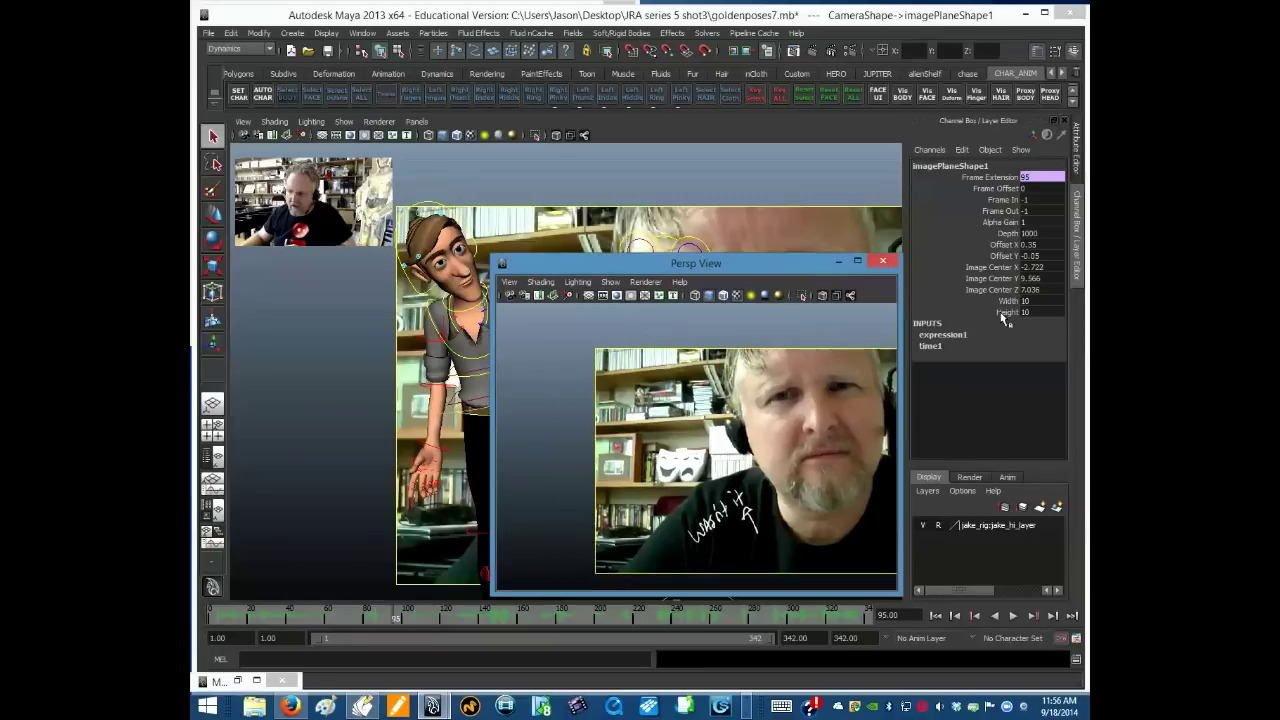
pyautogui.click(1005, 244)
# Step: Set Offset X to -0.15, hide Cameras in the main view, and go to frame 5
pyautogui.moveTo(730, 372); pyautogui.dragTo(718, 377, button='middle')
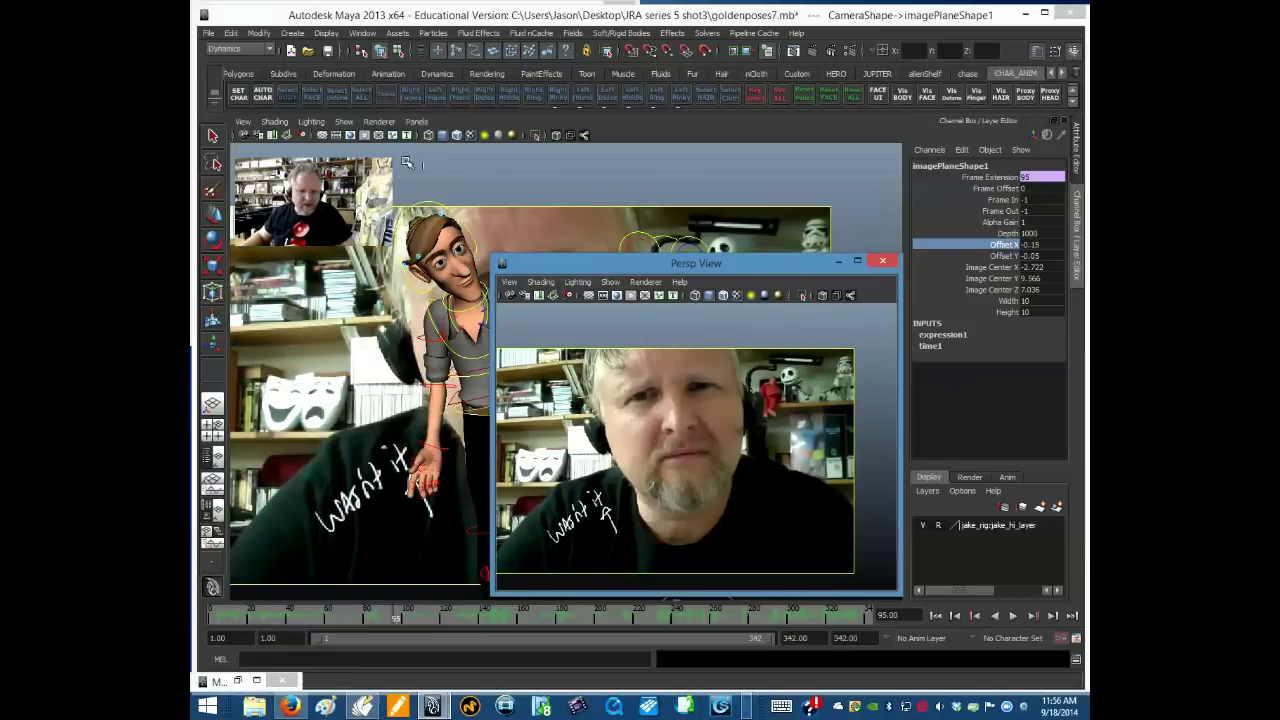
pyautogui.click(343, 121)
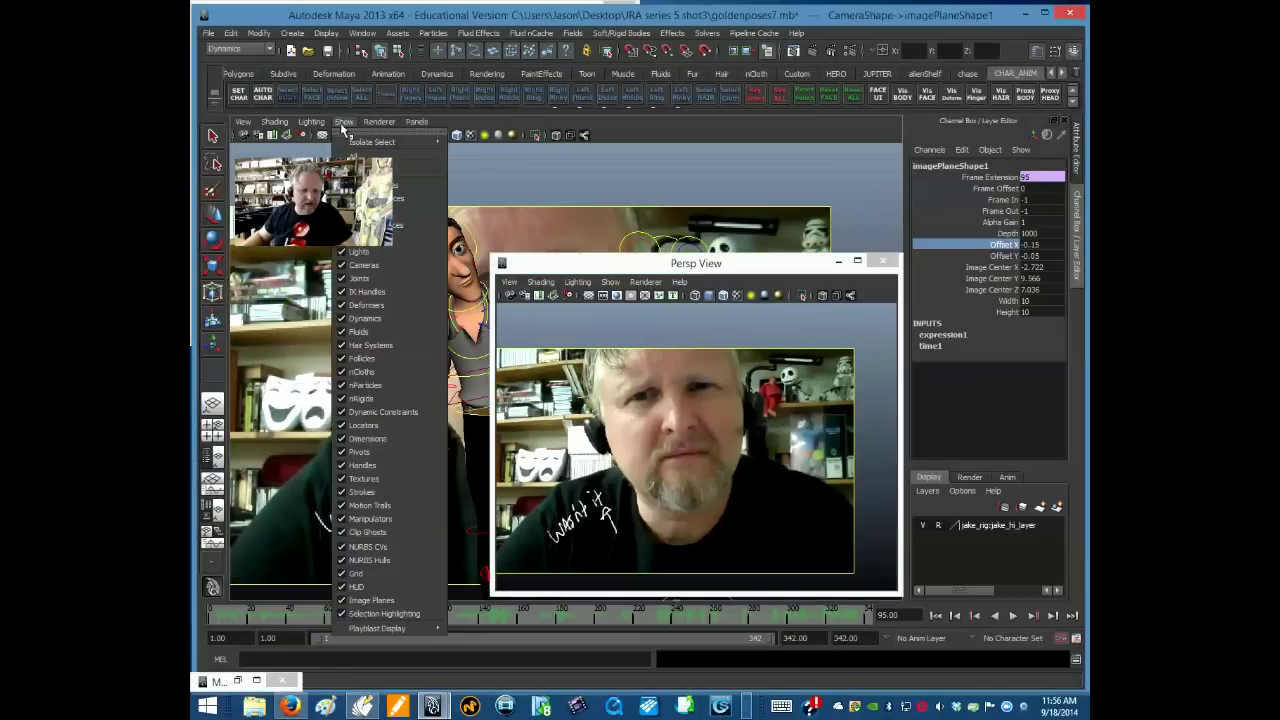
pyautogui.click(378, 264)
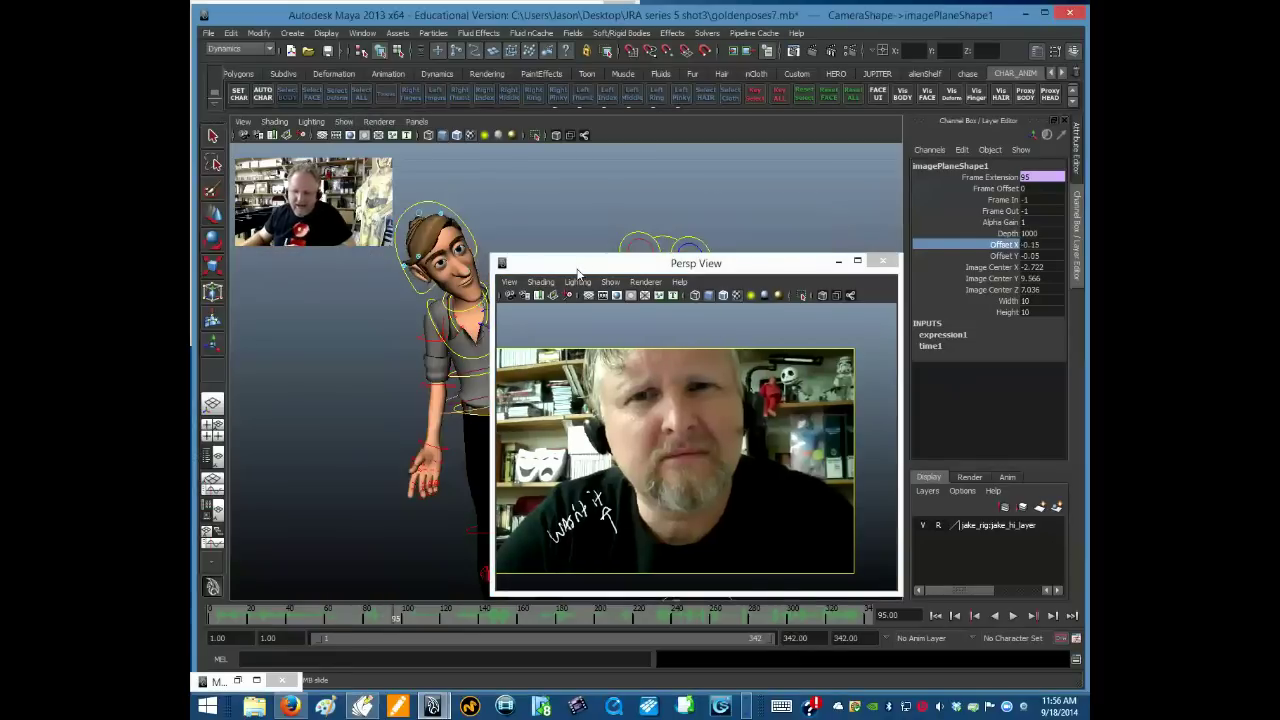
pyautogui.moveTo(577, 270); pyautogui.dragTo(755, 280)
pyautogui.click(212, 621)
pyautogui.moveTo(212, 621); pyautogui.dragTo(220, 621)
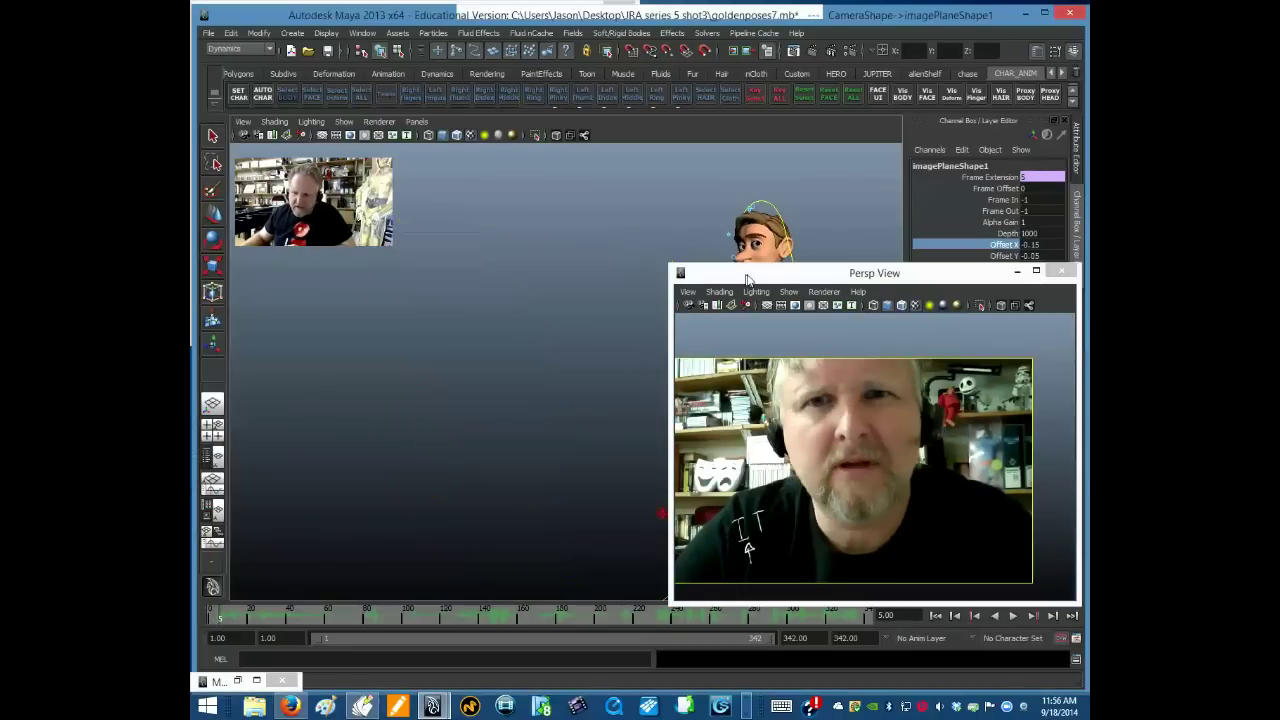
# Step: Move the floating view aside and compare poses at frames 11, 16, 21 and past 240
pyautogui.moveTo(747, 279); pyautogui.dragTo(857, 288)
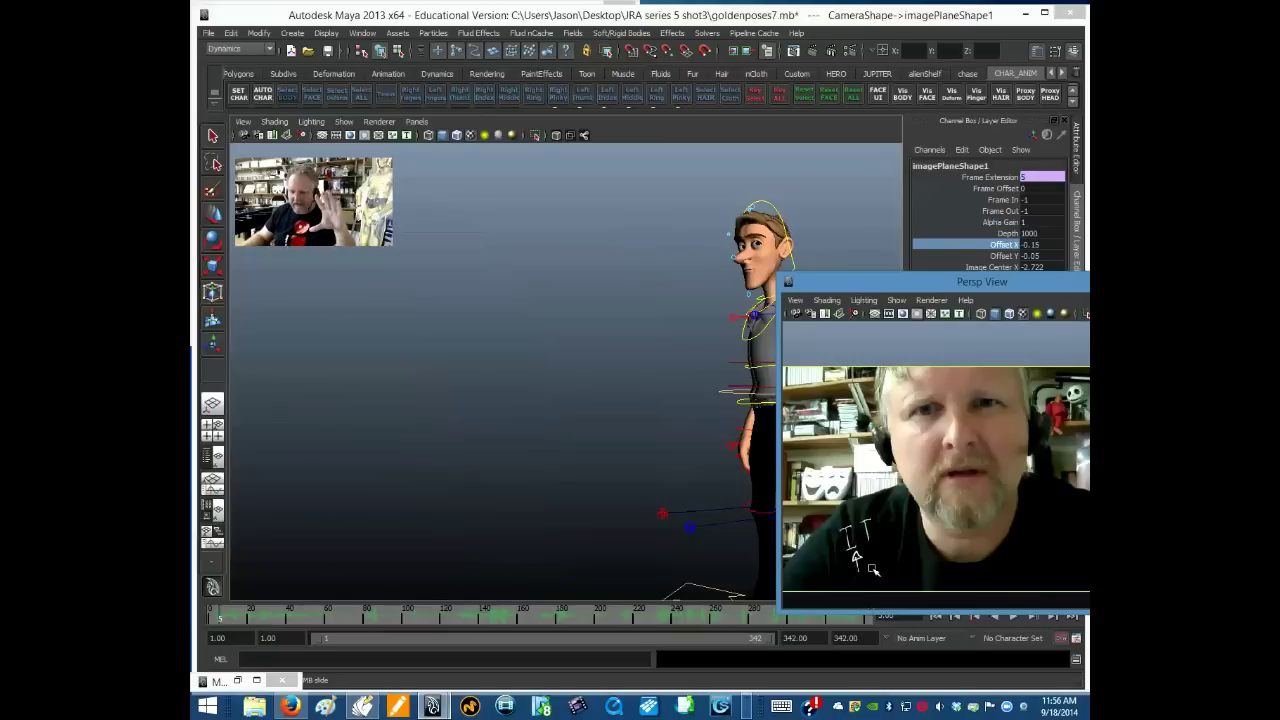
pyautogui.click(230, 620)
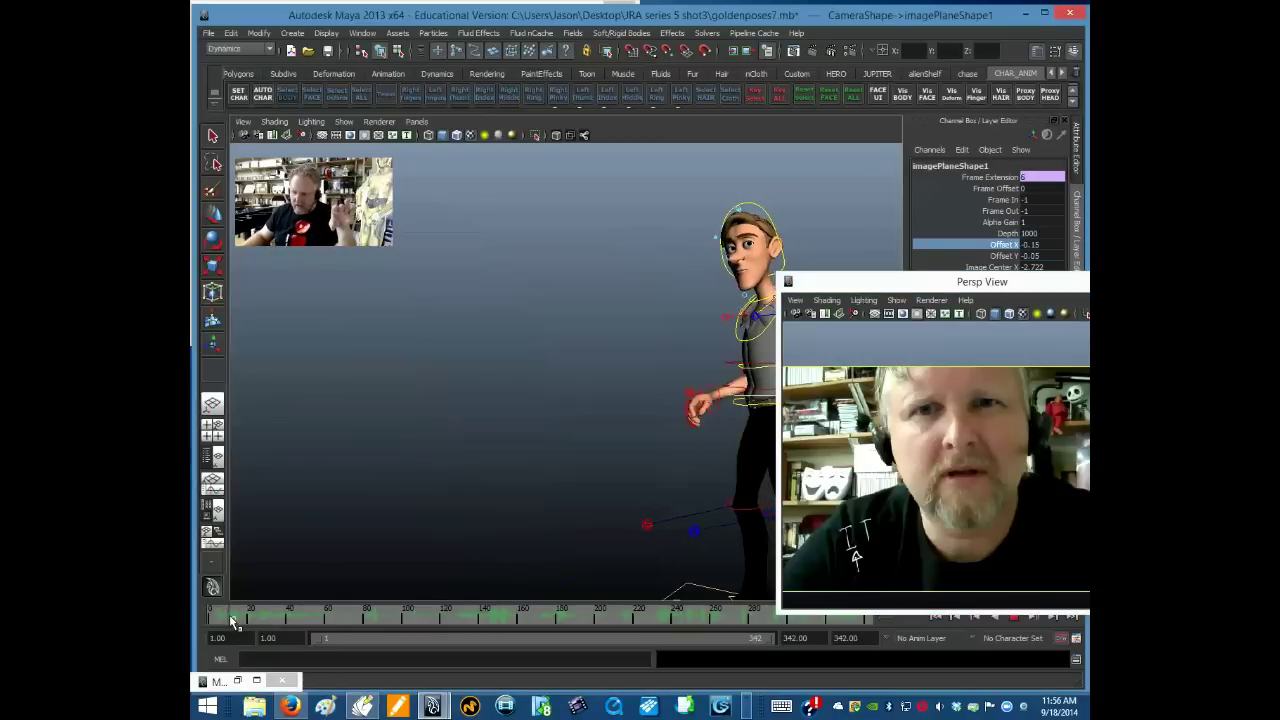
pyautogui.moveTo(233, 621); pyautogui.dragTo(243, 619)
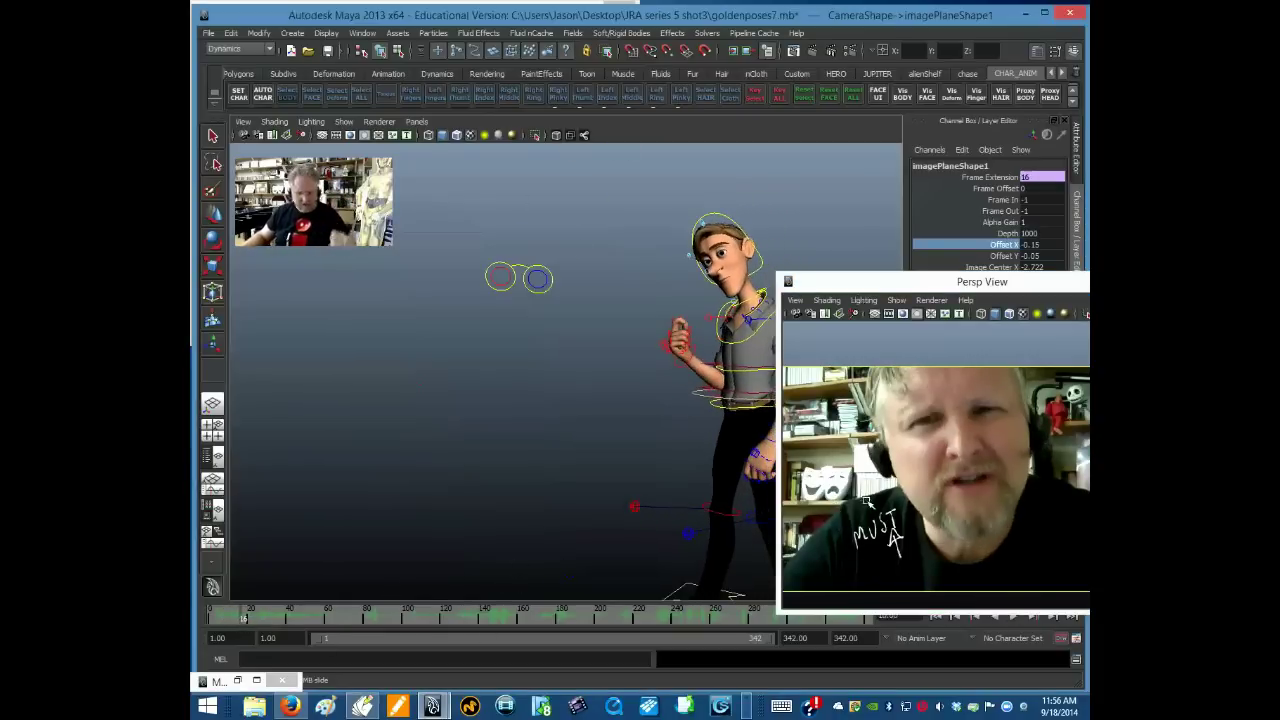
pyautogui.click(256, 617)
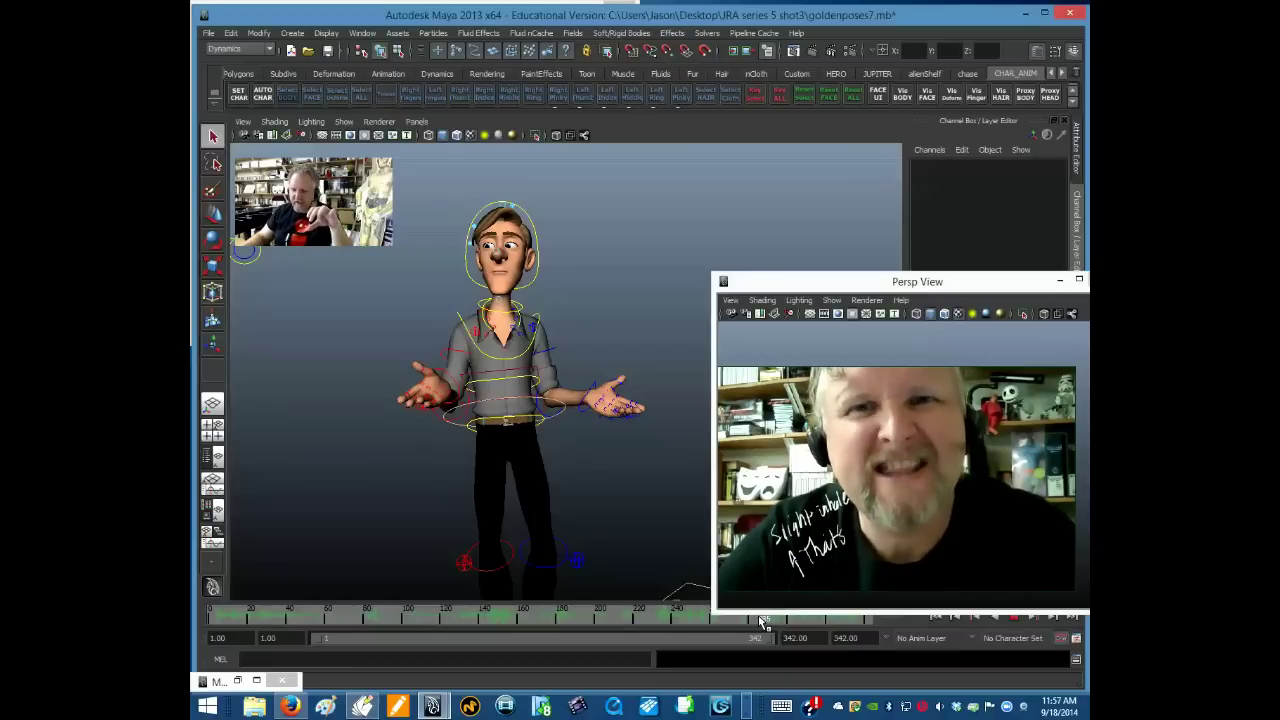
pyautogui.click(760, 620)
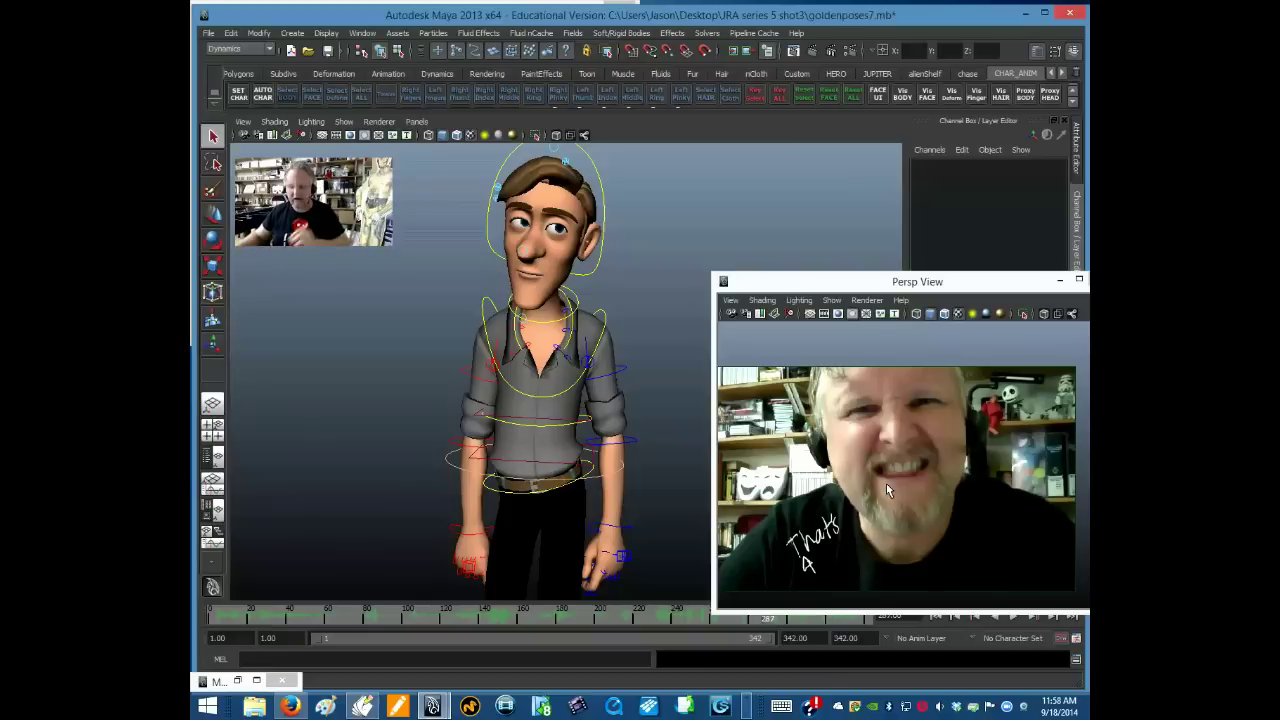
# Step: Jump to a later frame on the time slider to compare the reference pose
pyautogui.click(503, 620)
# Step: Scrub the time slider back to frame 1, reviewing the reference's opening 'IT' note frames
pyautogui.moveTo(503, 620); pyautogui.dragTo(223, 622)
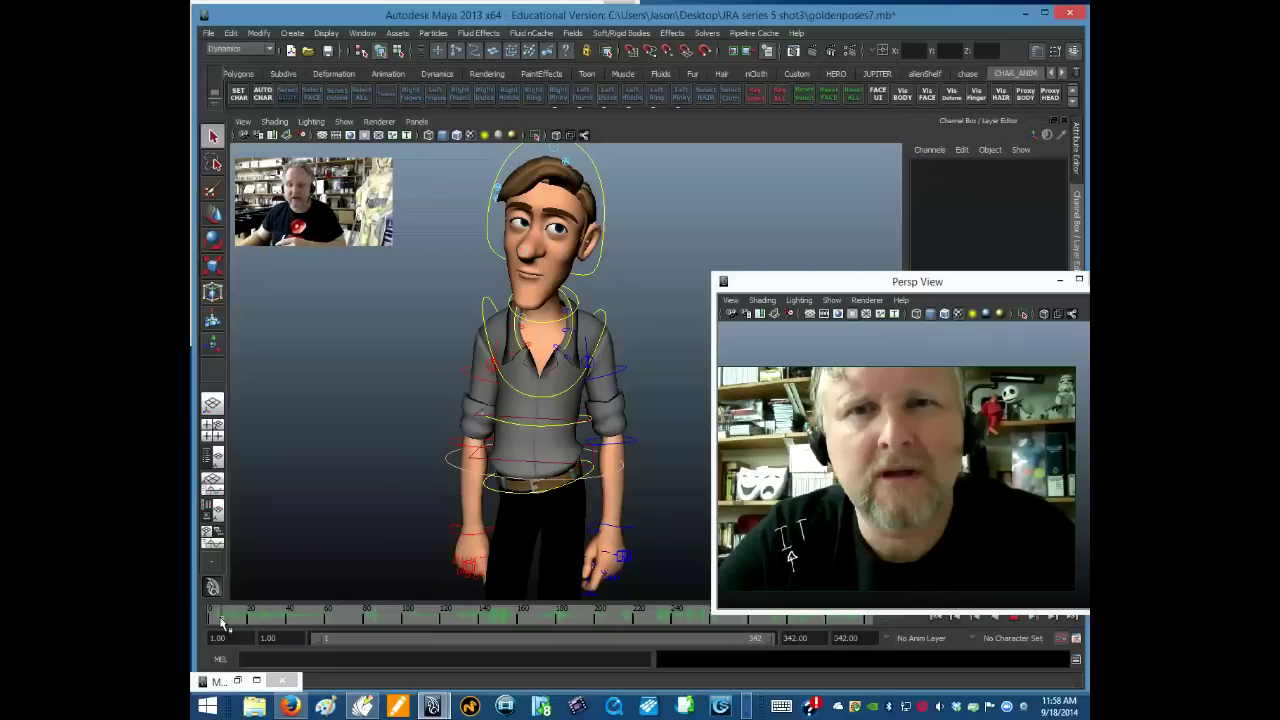
pyautogui.moveTo(222, 621); pyautogui.dragTo(220, 621)
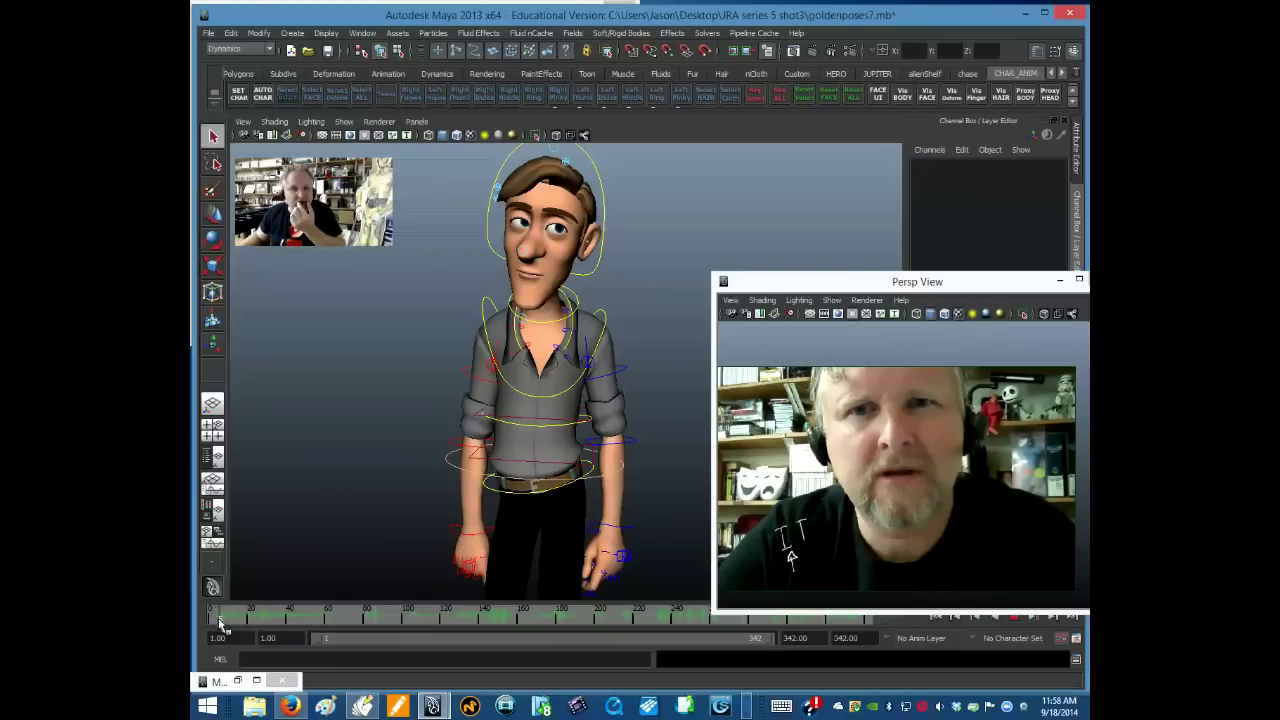
pyautogui.moveTo(220, 621); pyautogui.dragTo(226, 626)
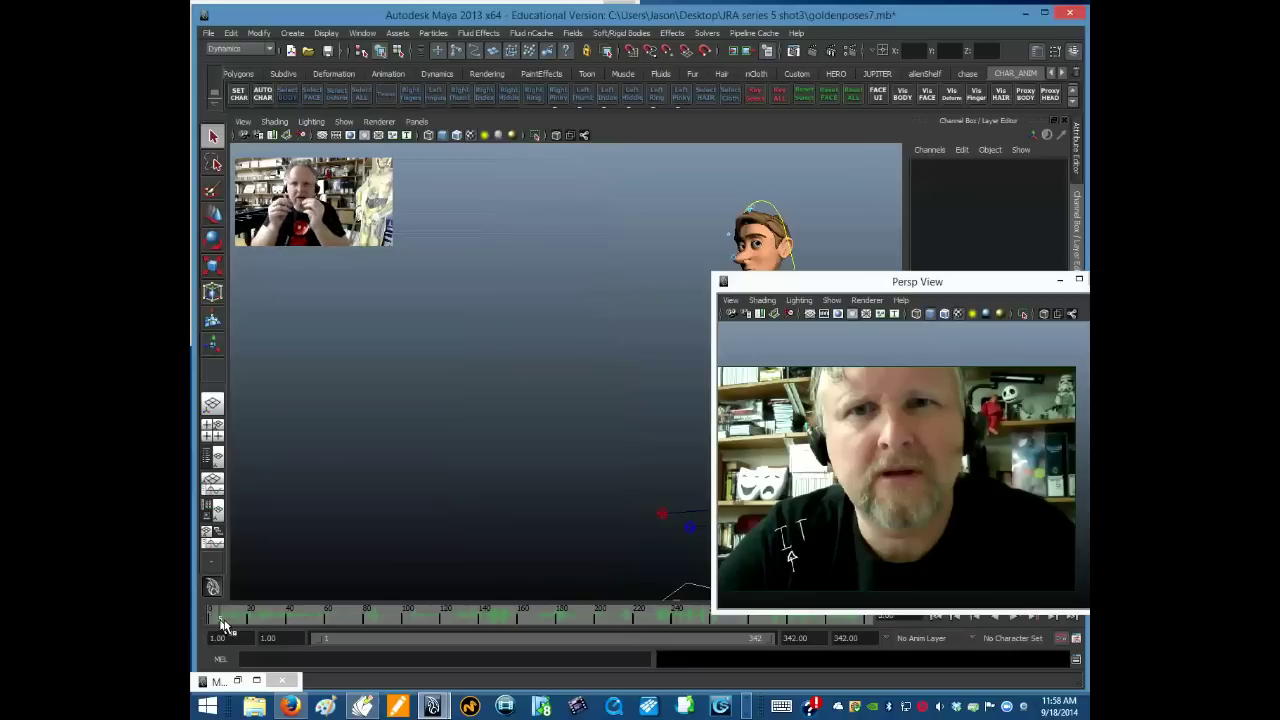